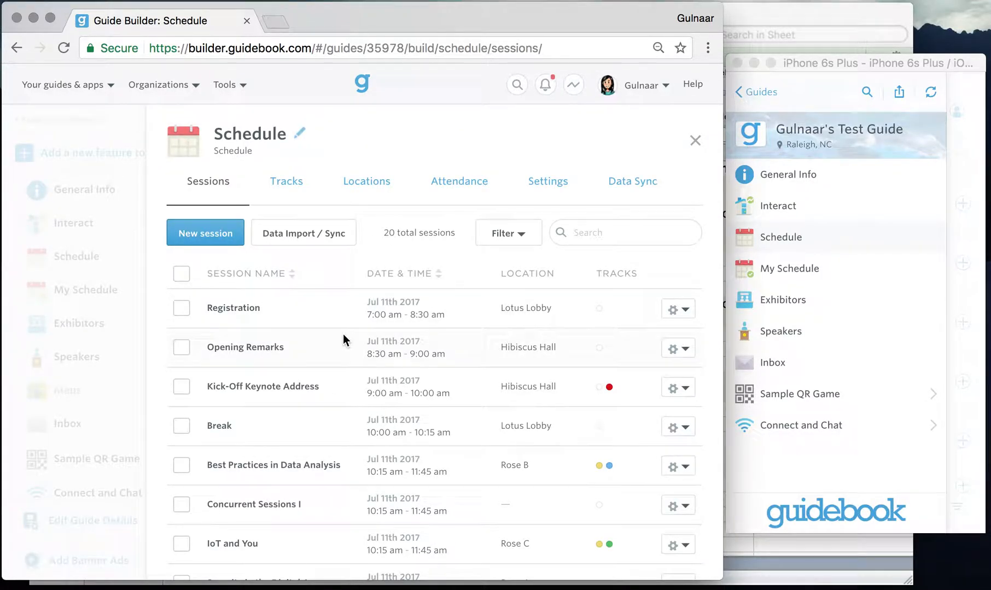
Review the full list of sessions in the guide's Schedule, from Registration to Dinner and Reception
scroll(342, 334, down, 6)
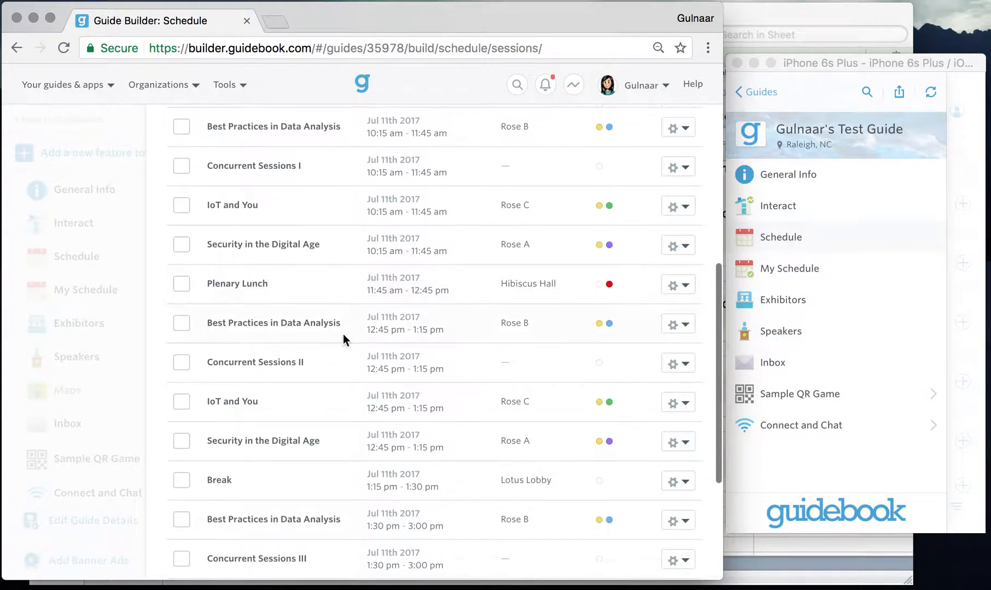
scroll(343, 335, down, 1)
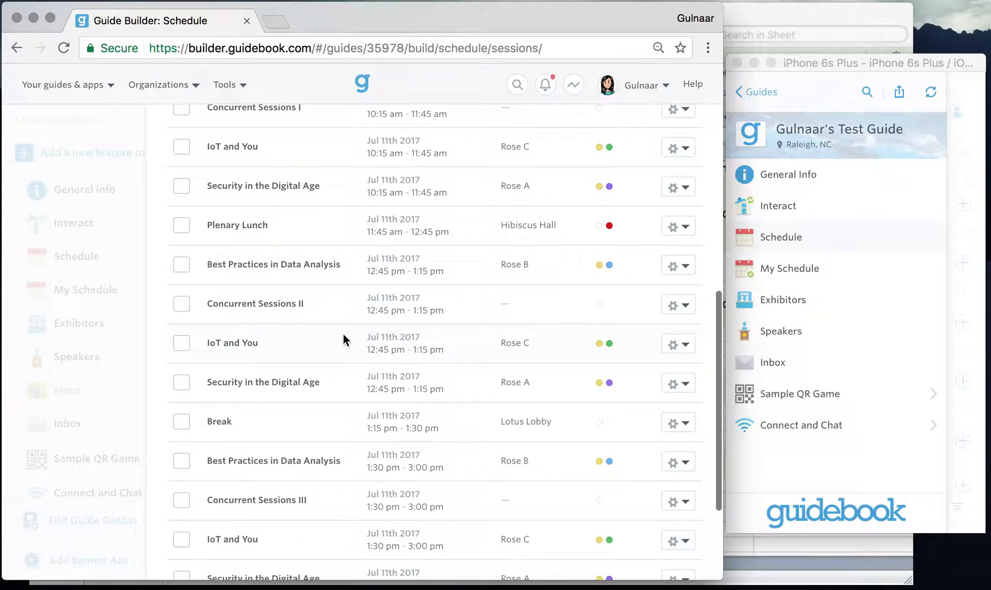
scroll(342, 335, down, 3)
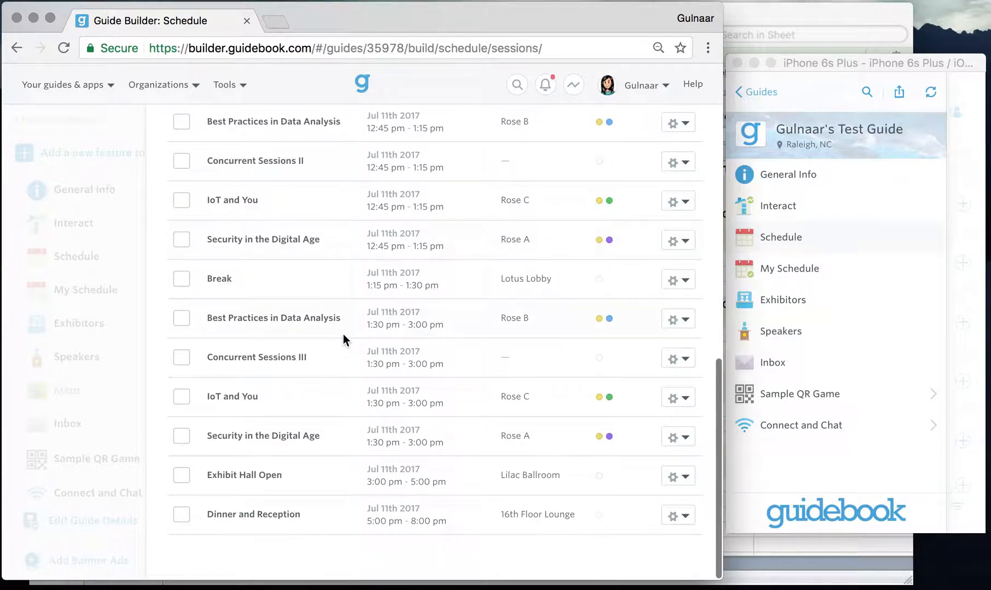
scroll(343, 335, up, 10)
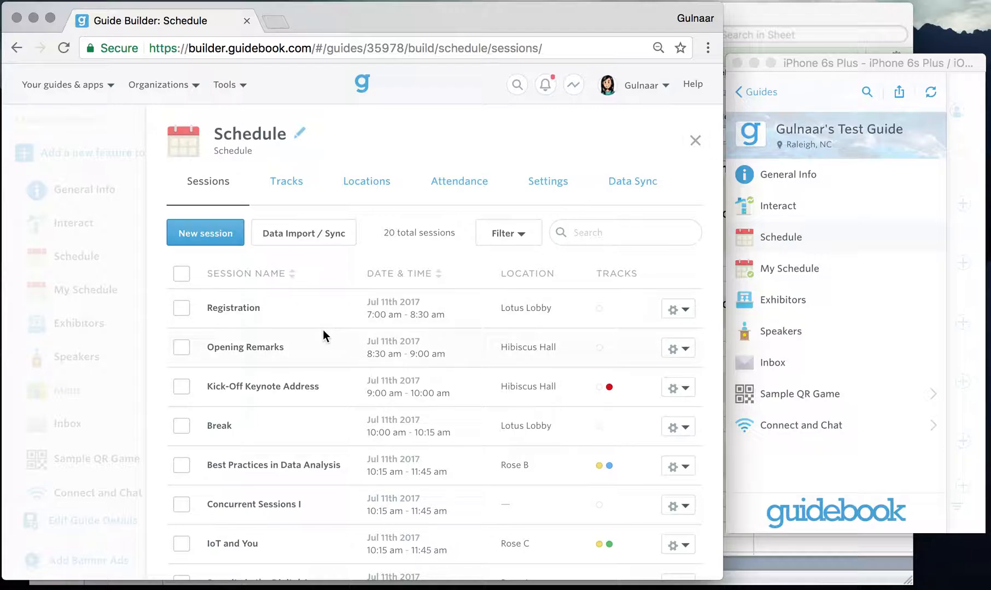
scroll(323, 330, down, 3)
scroll(323, 330, down, 10)
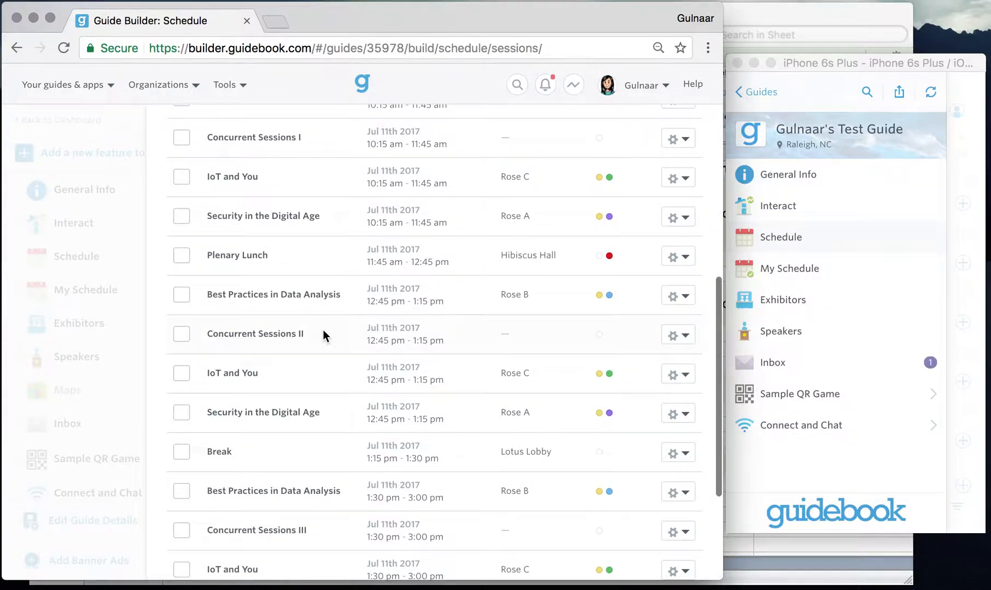
scroll(549, 252, up, 13)
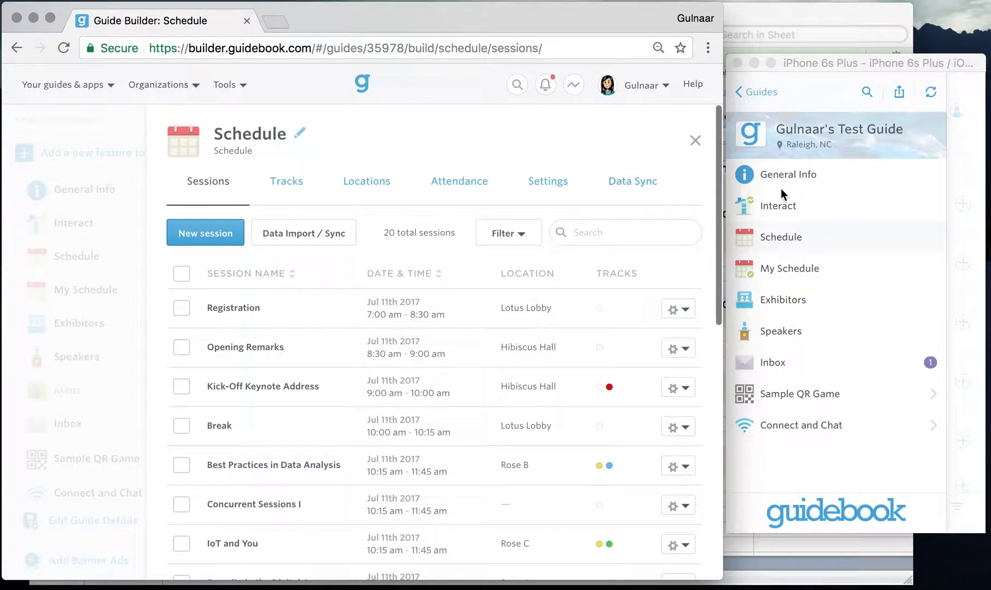
Close the Schedule editor and open the guide's Schedule in the iPhone 6s Plus simulator
click(695, 141)
drag(816, 64, 816, 66)
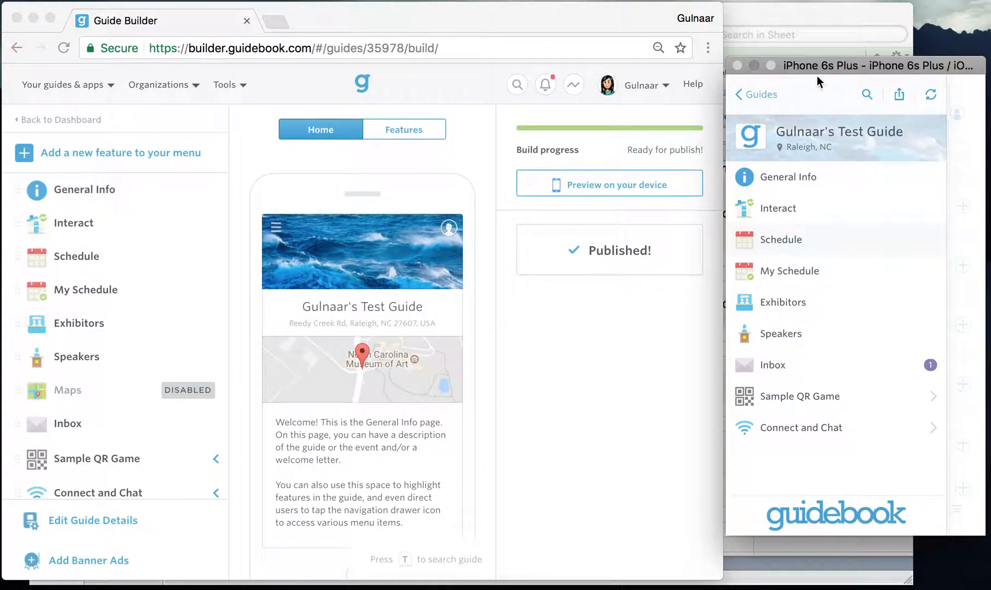
click(800, 236)
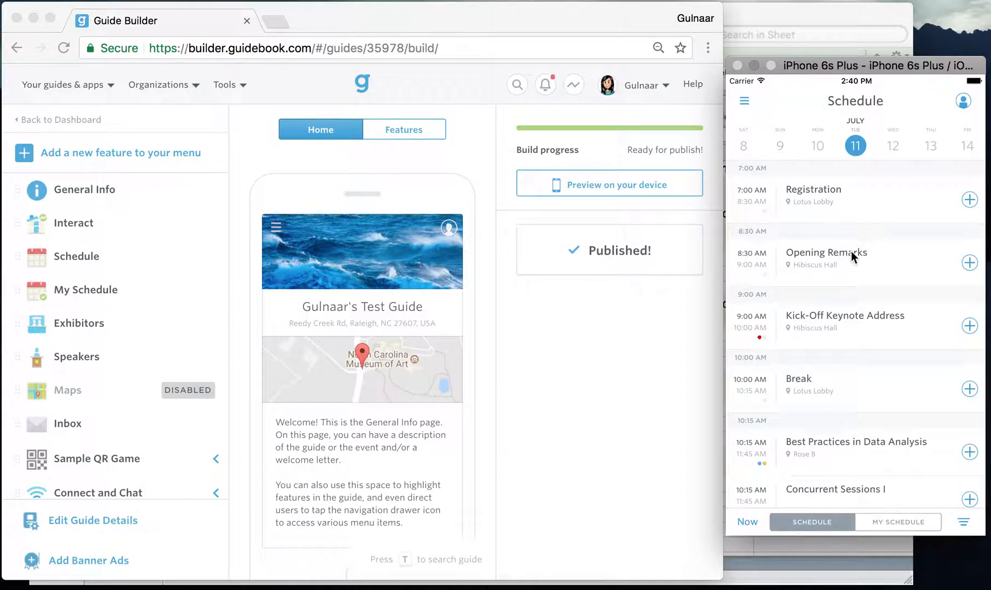
Browse the July 11 sessions in the phone's schedule and check them against the builder's session list
click(839, 371)
drag(839, 372, 849, 221)
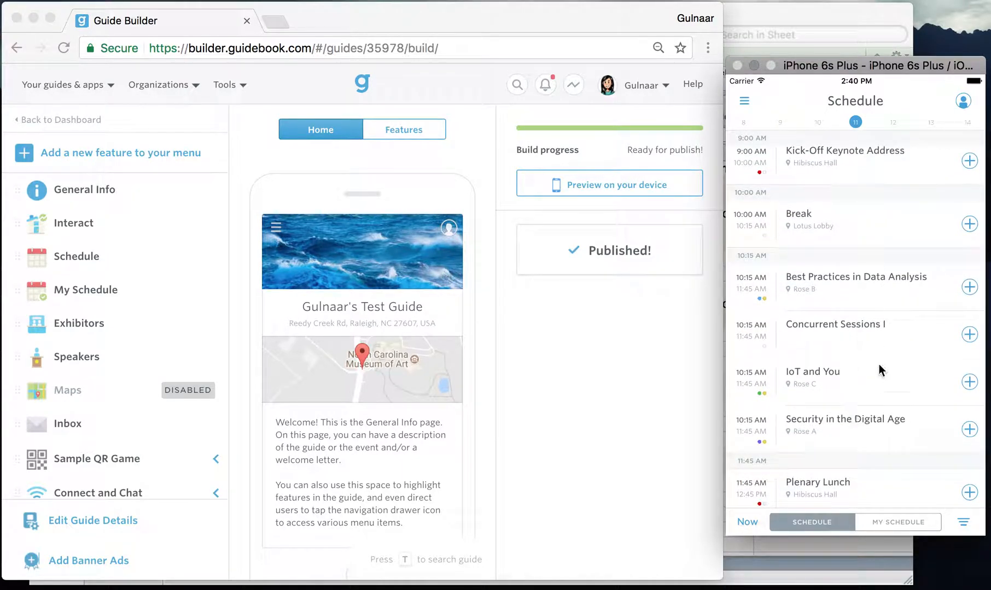
drag(843, 435, 853, 150)
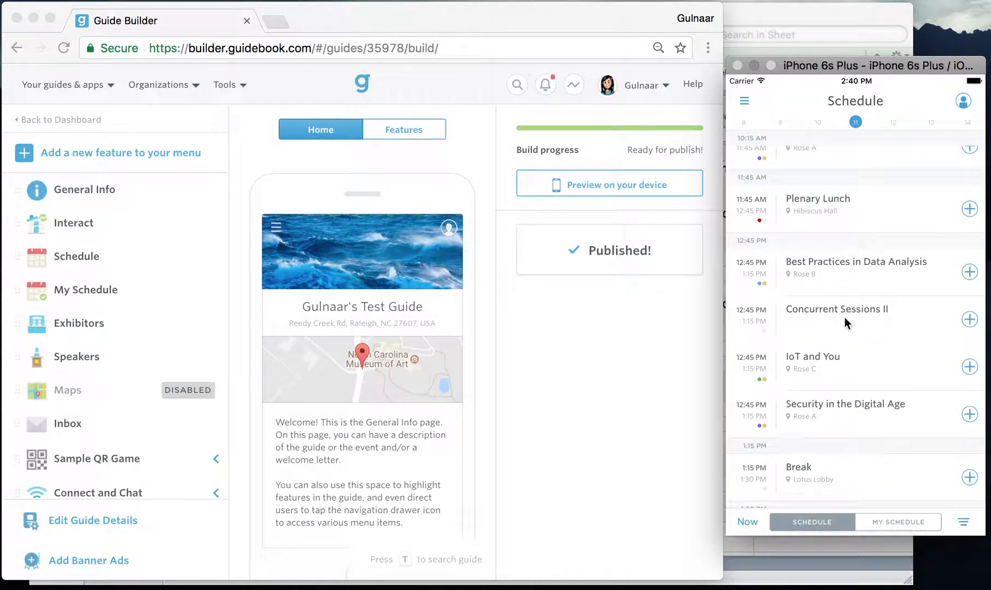
drag(827, 413, 830, 337)
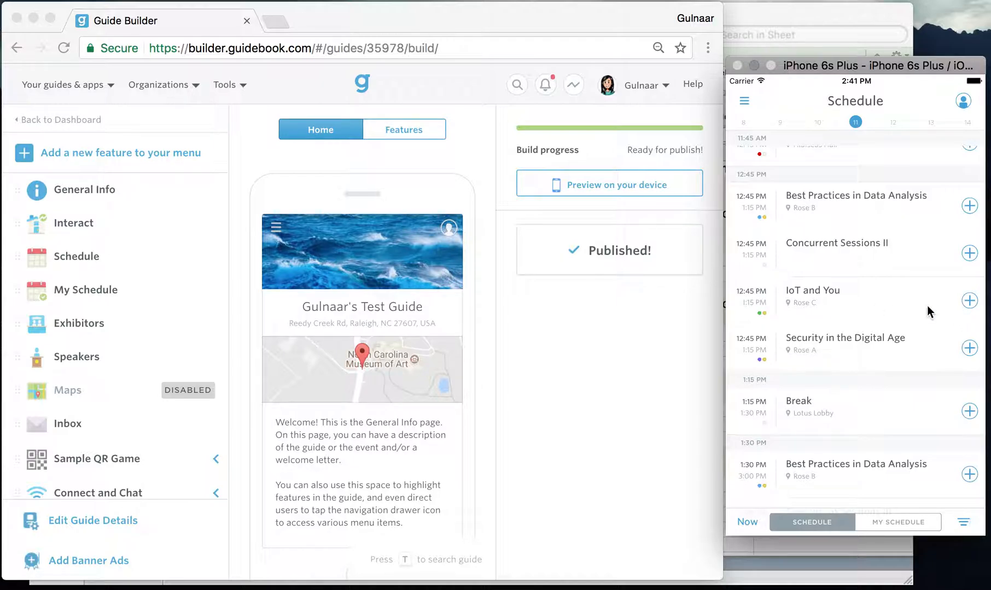
drag(855, 424, 843, 204)
drag(791, 312, 789, 491)
scroll(831, 267, up, 10)
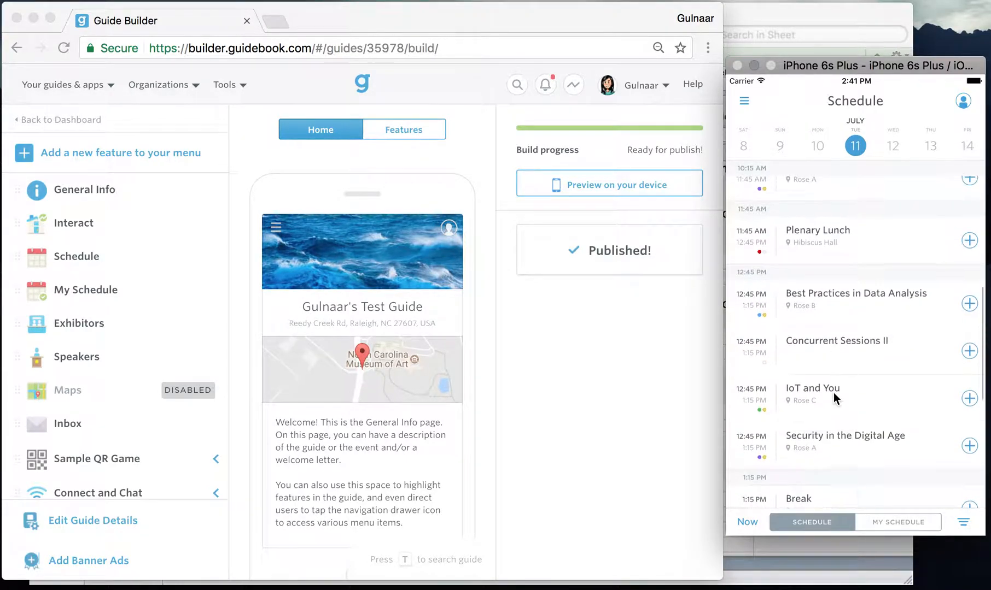
scroll(816, 187, up, 3)
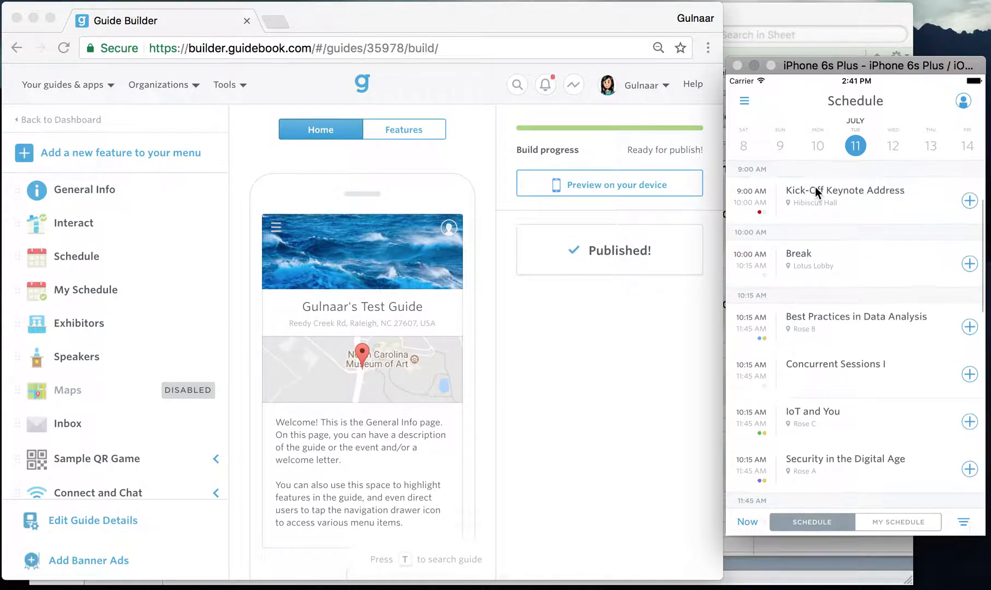
click(85, 256)
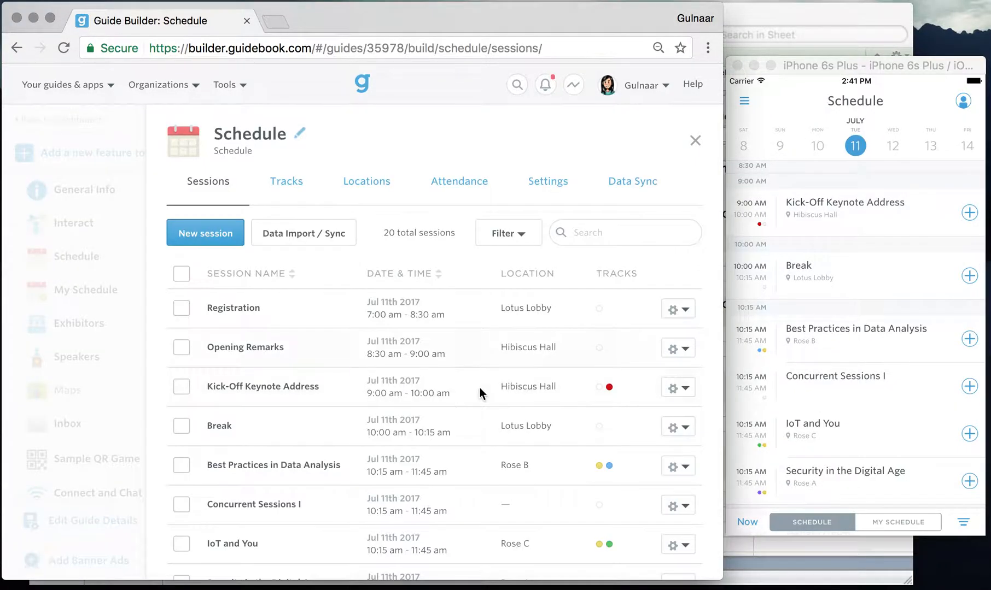
click(52, 231)
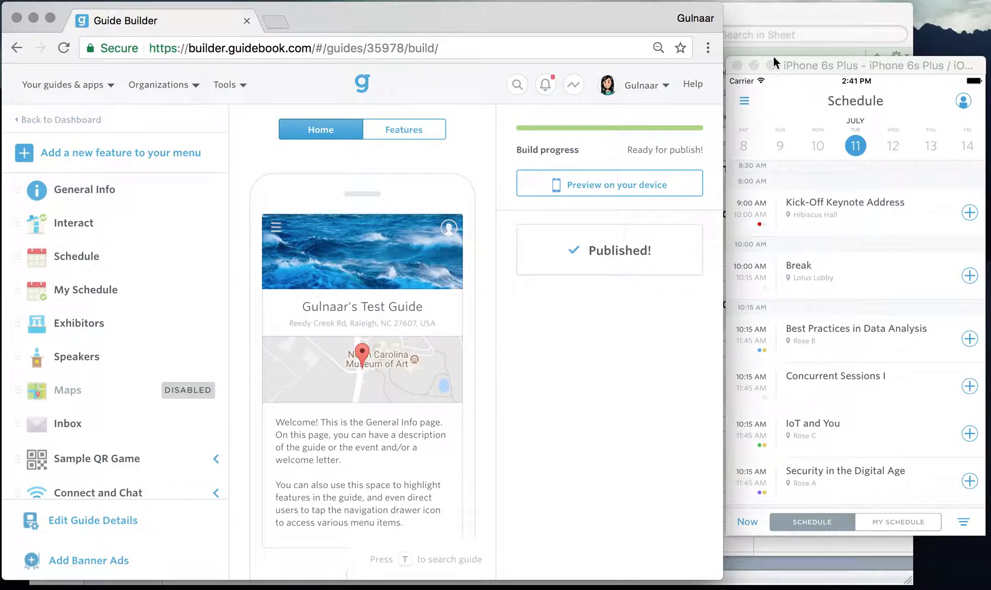
Switch to ScheduleTemplate.xls in Excel, adjust its window width beside the simulator, and examine the Schedule Track (Optional) column
drag(828, 15, 789, 16)
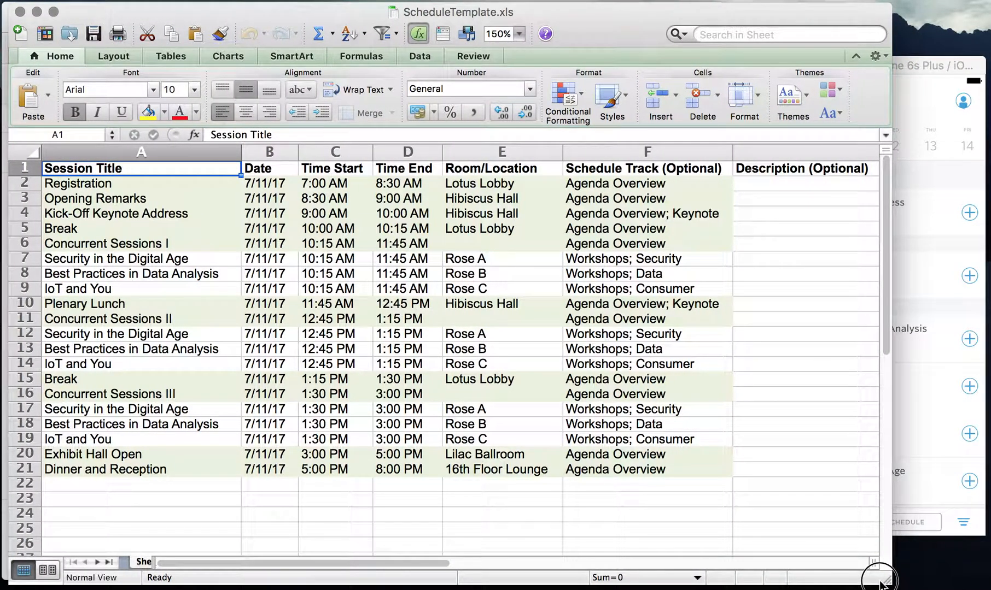
drag(886, 579, 945, 580)
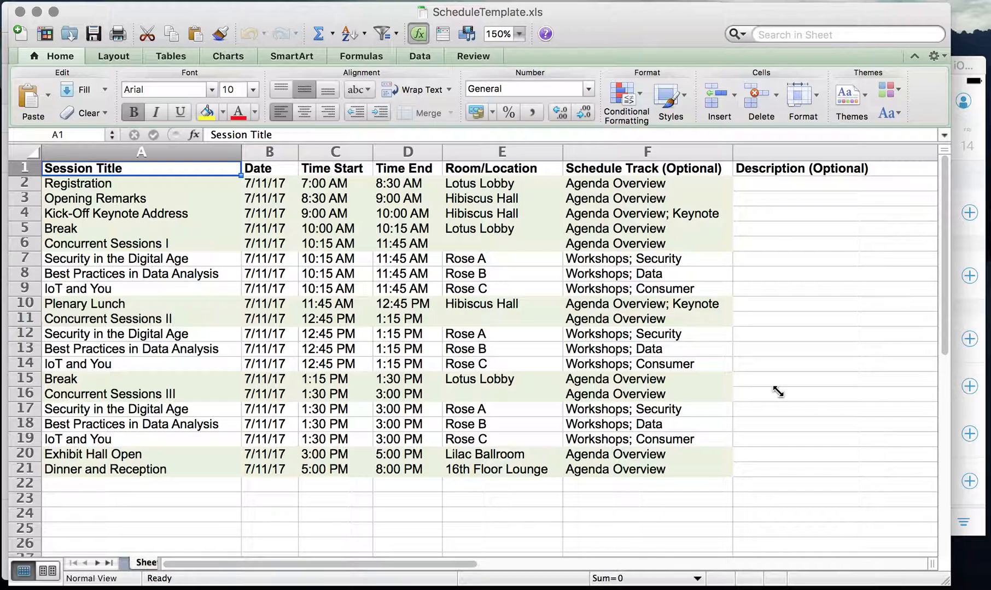
click(626, 149)
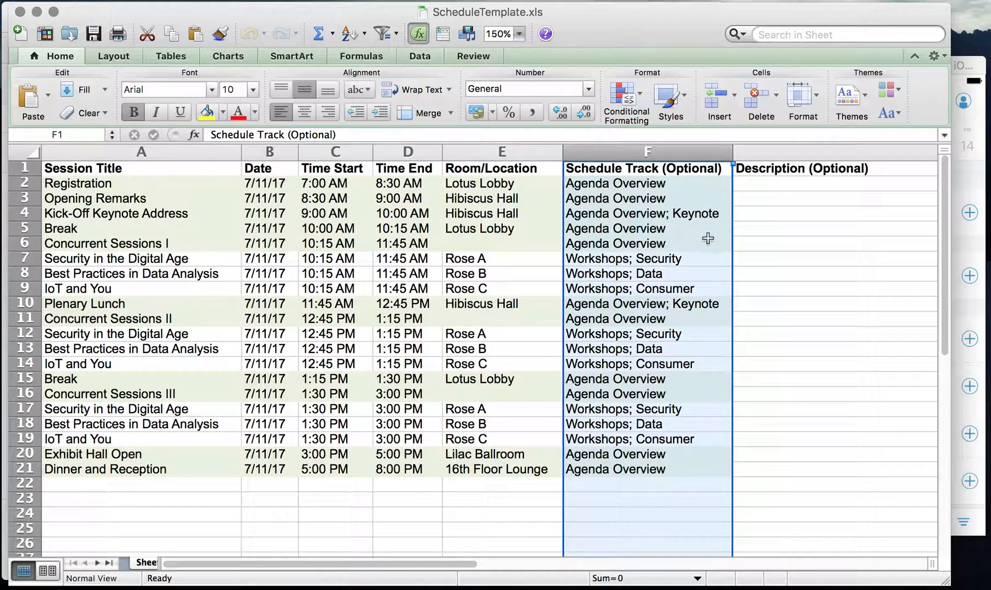
click(810, 350)
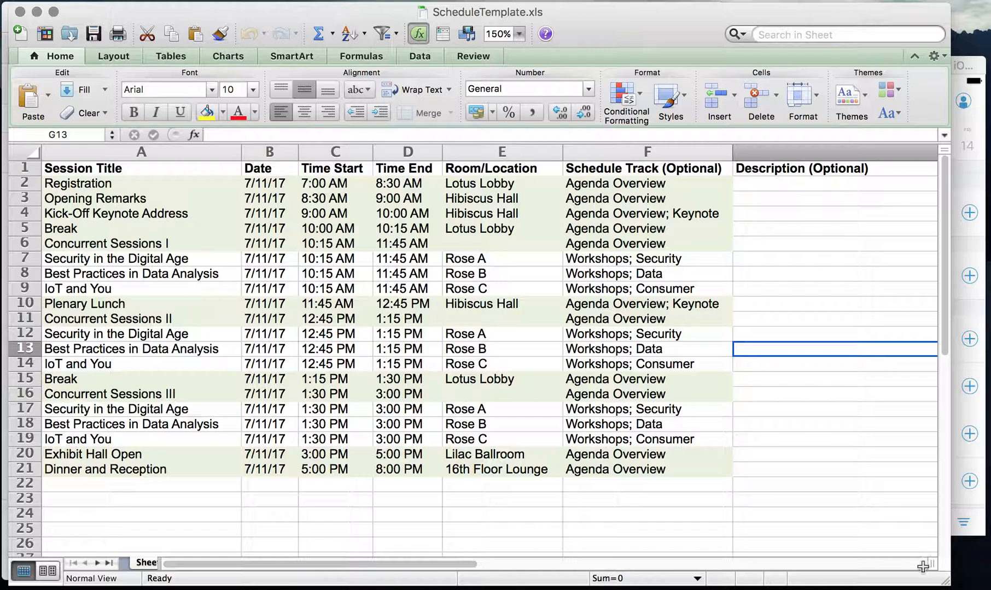
drag(944, 584, 821, 587)
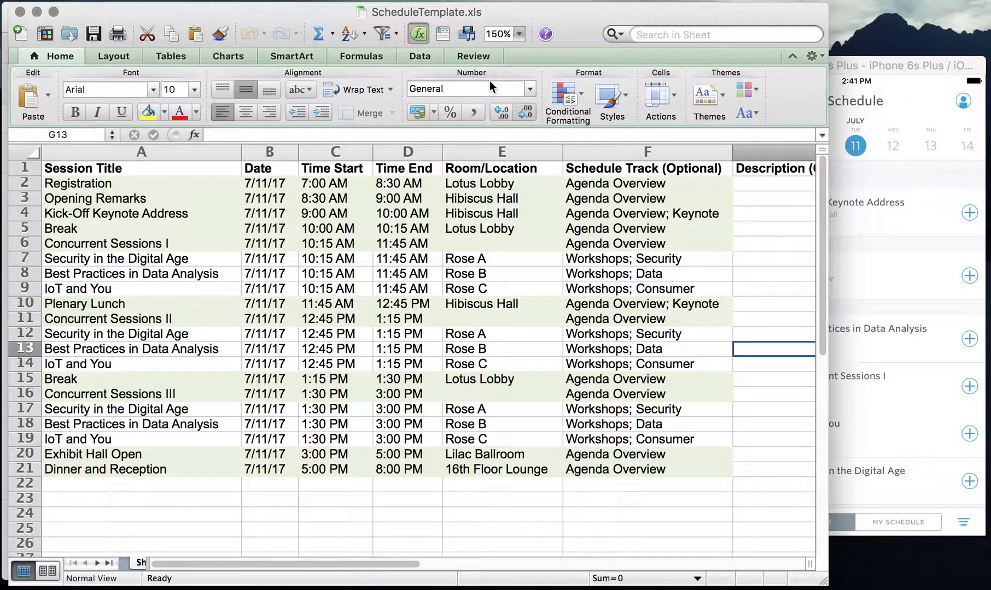
Highlight the Agenda Overview rows one at a time, from Registration through Concurrent Sessions I
click(25, 183)
click(25, 198)
click(24, 214)
click(25, 229)
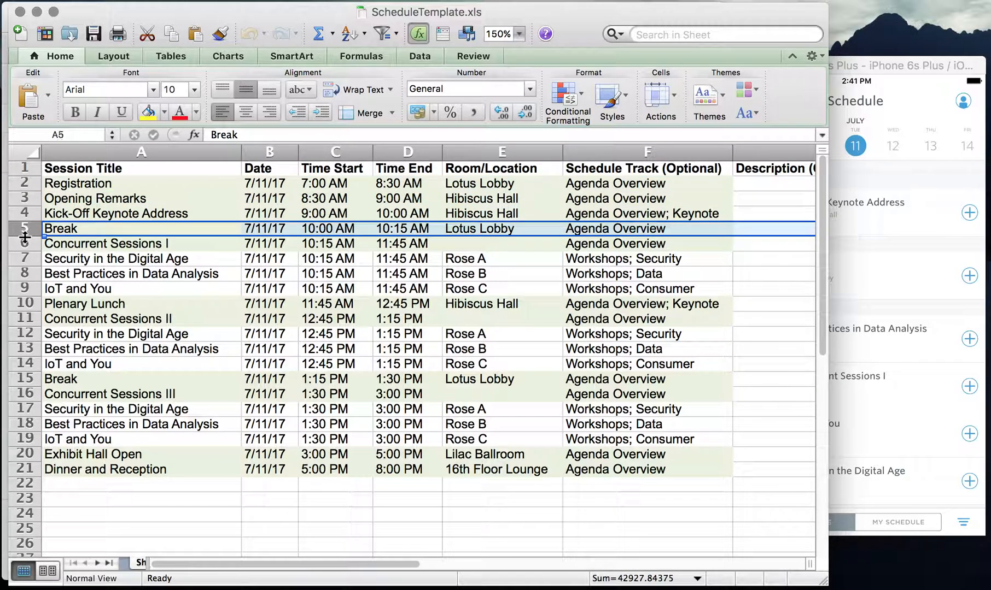
click(24, 244)
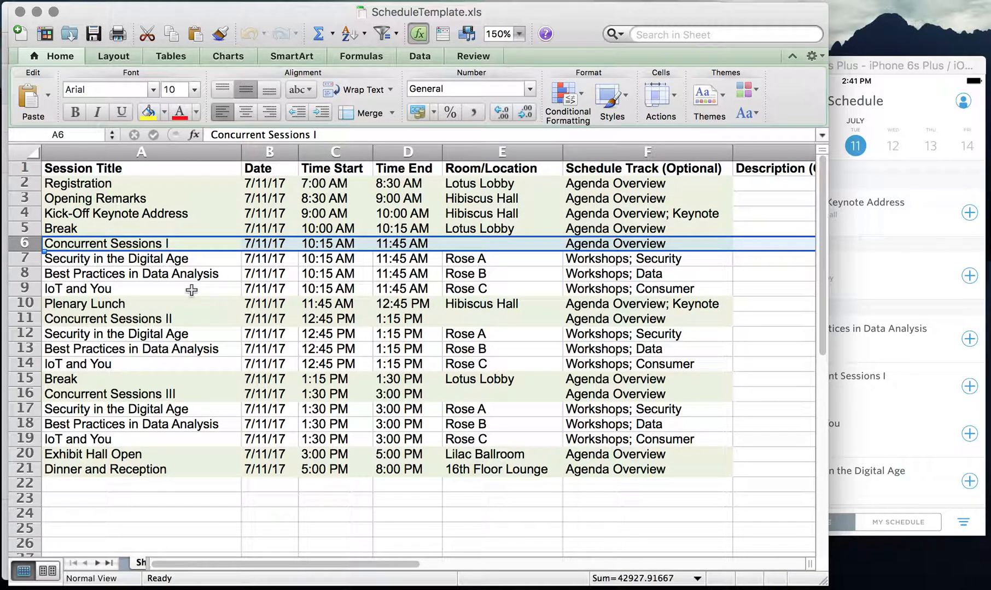
Switch to the iPhone simulator and view its schedule from Registration to the 10:15 AM concurrent sessions
click(929, 72)
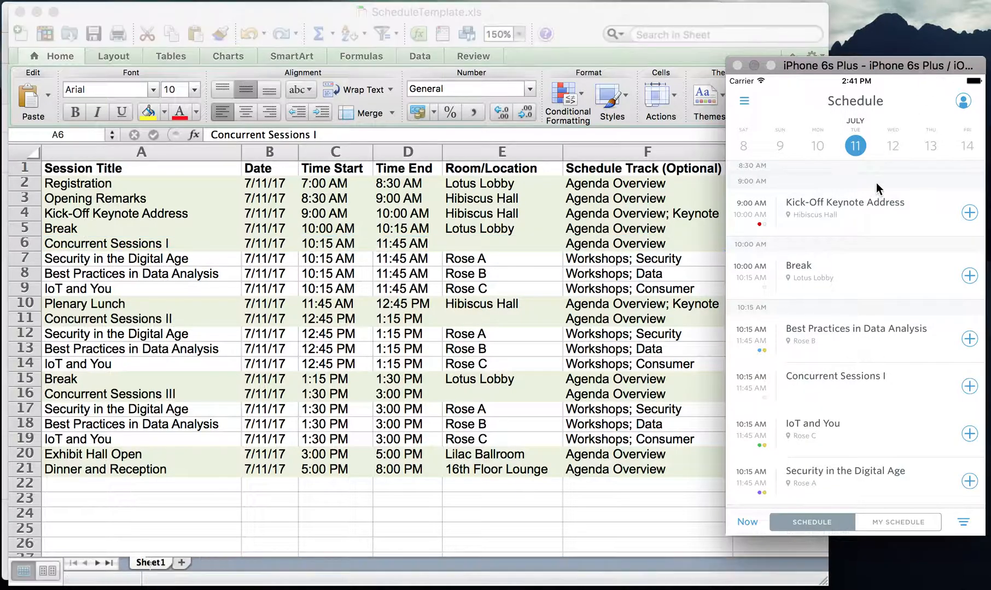
scroll(860, 340, up, 5)
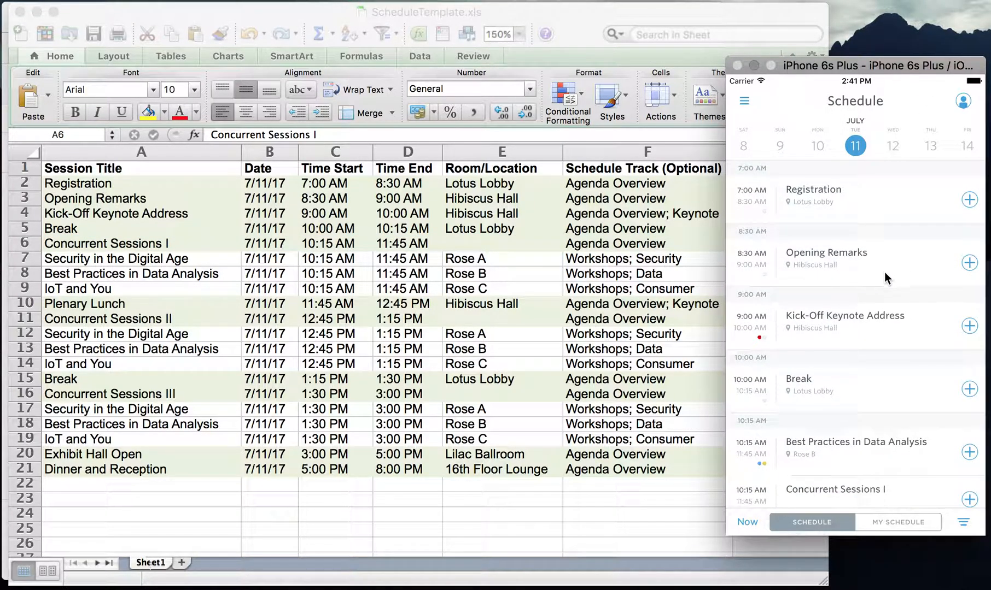
drag(858, 461, 856, 276)
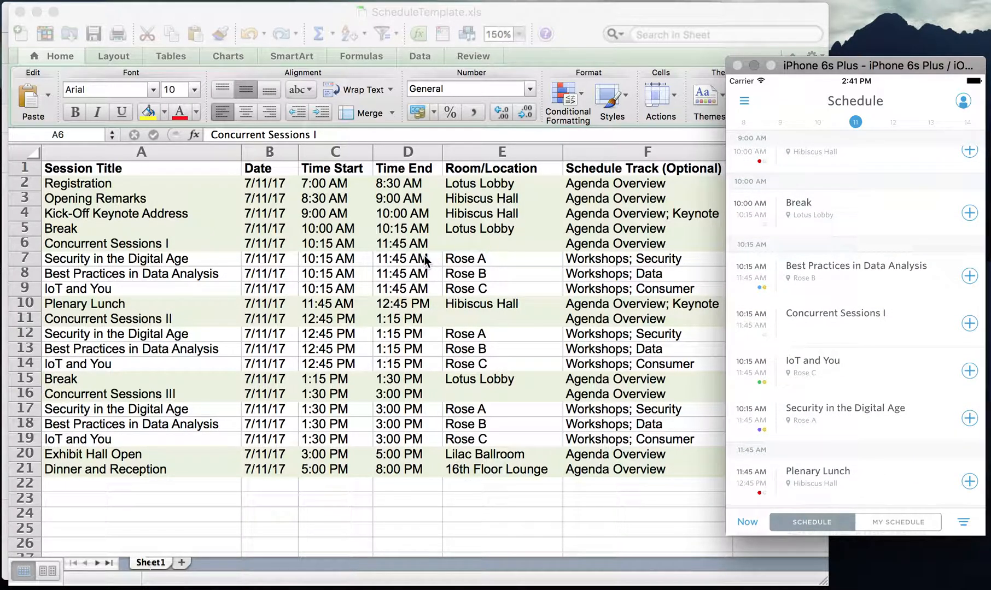
In ScheduleTemplate.xls, highlight Concurrent Sessions I and its three workshop titles in A7:A9, and compare them with the phone's schedule
click(167, 247)
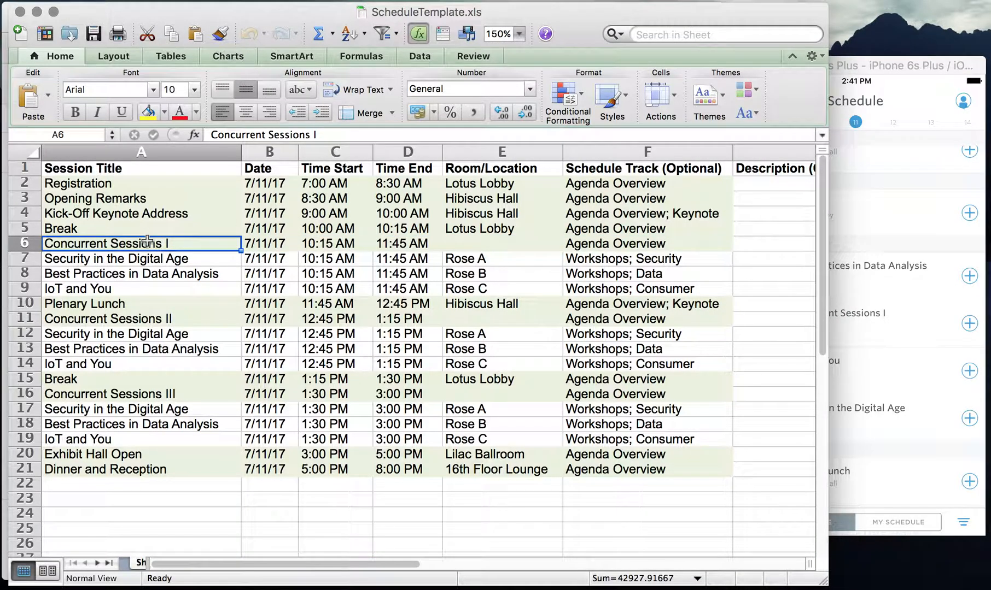
click(148, 261)
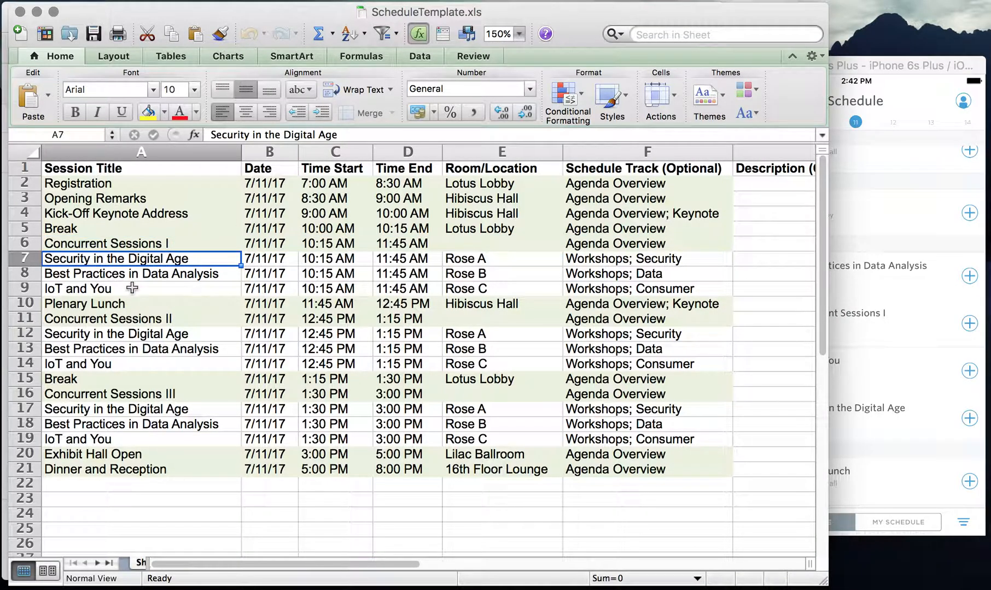
shift+click(132, 288)
drag(899, 61, 894, 60)
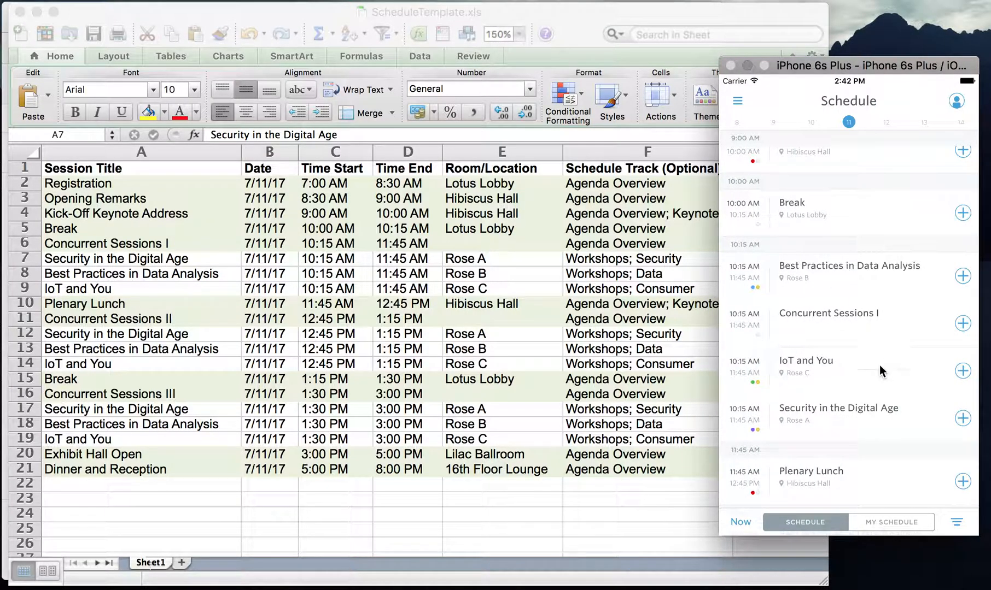
Back in ScheduleTemplate.xls, highlight the remaining Agenda Overview titles from Plenary Lunch to Dinner and Reception, and narrow the window
click(336, 291)
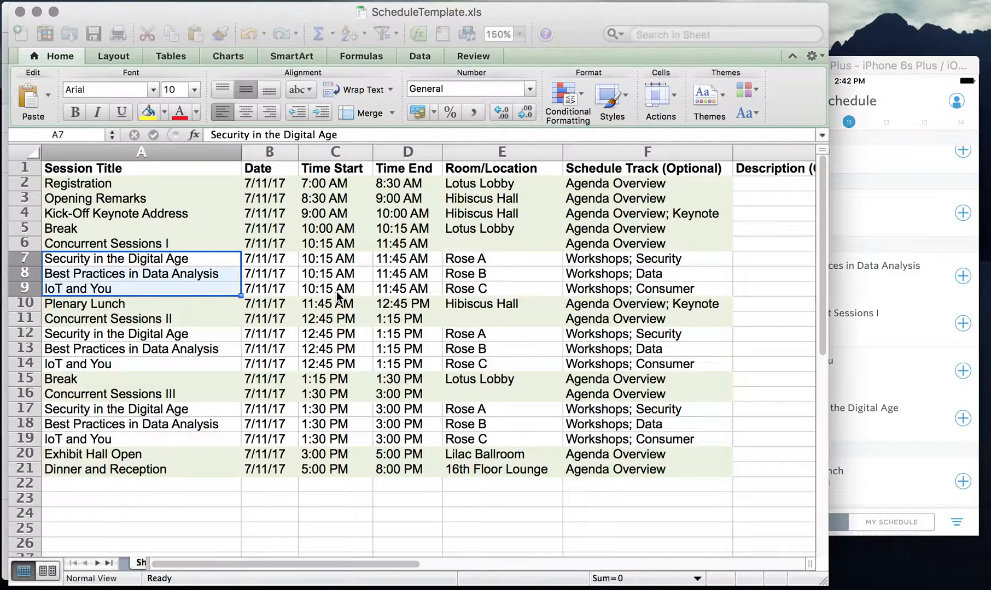
click(183, 310)
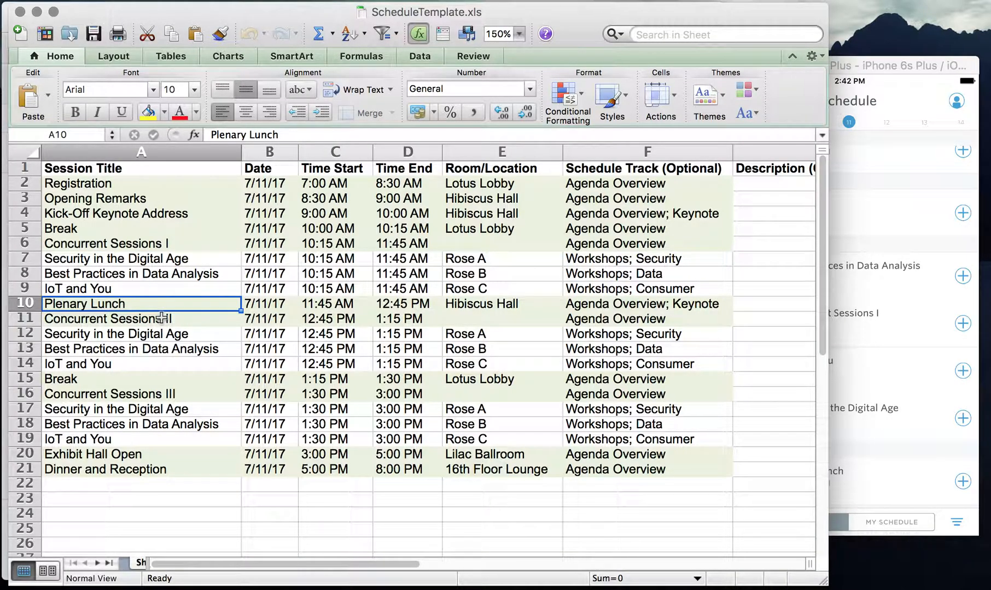
click(161, 319)
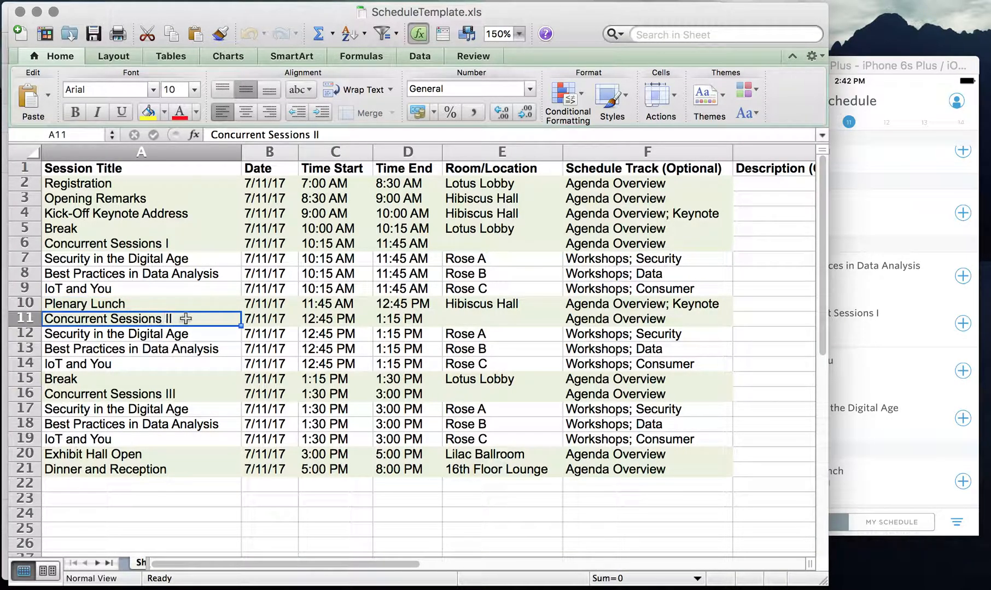
click(174, 379)
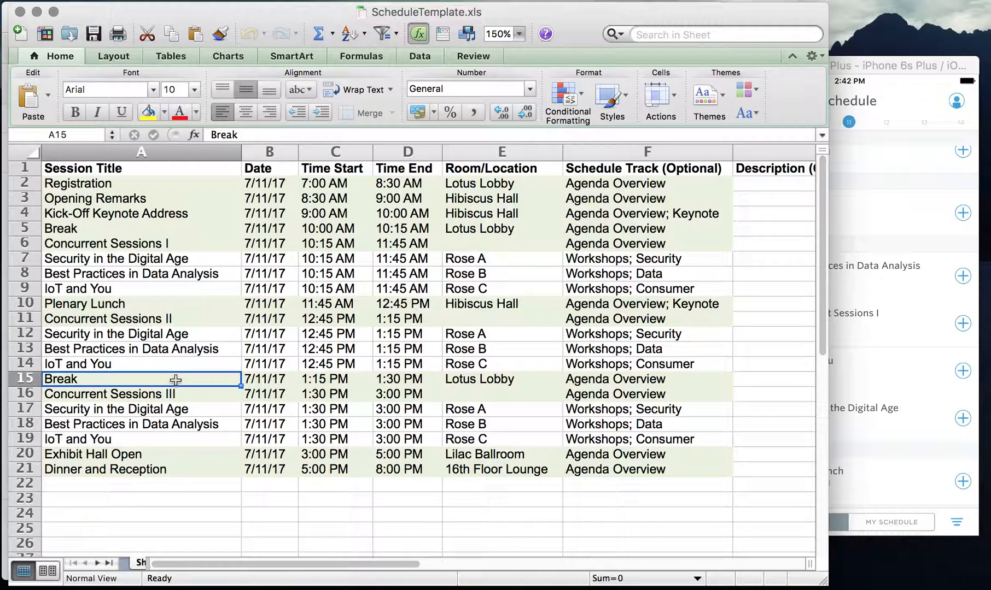
click(168, 391)
click(142, 454)
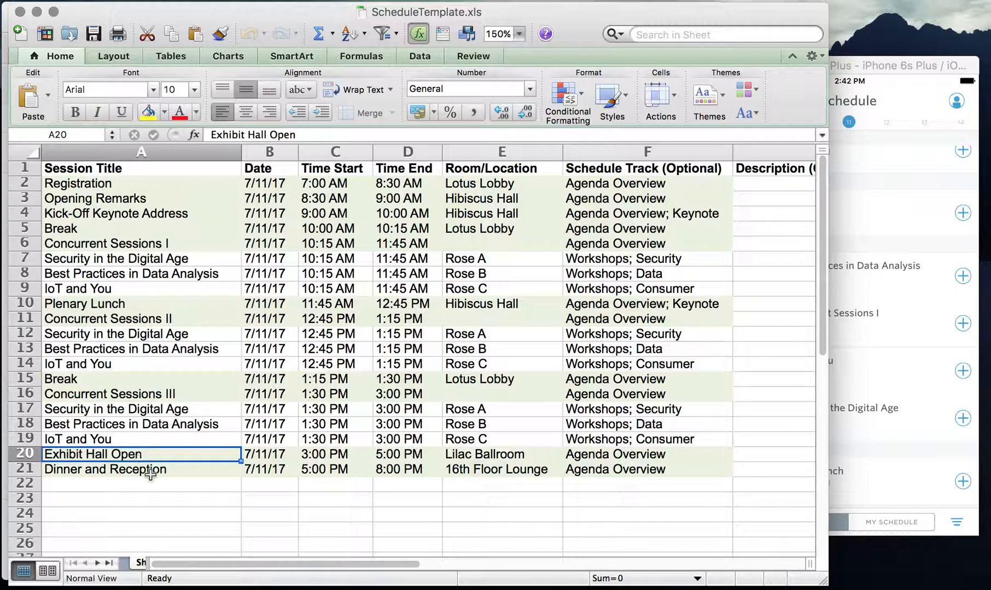
click(150, 474)
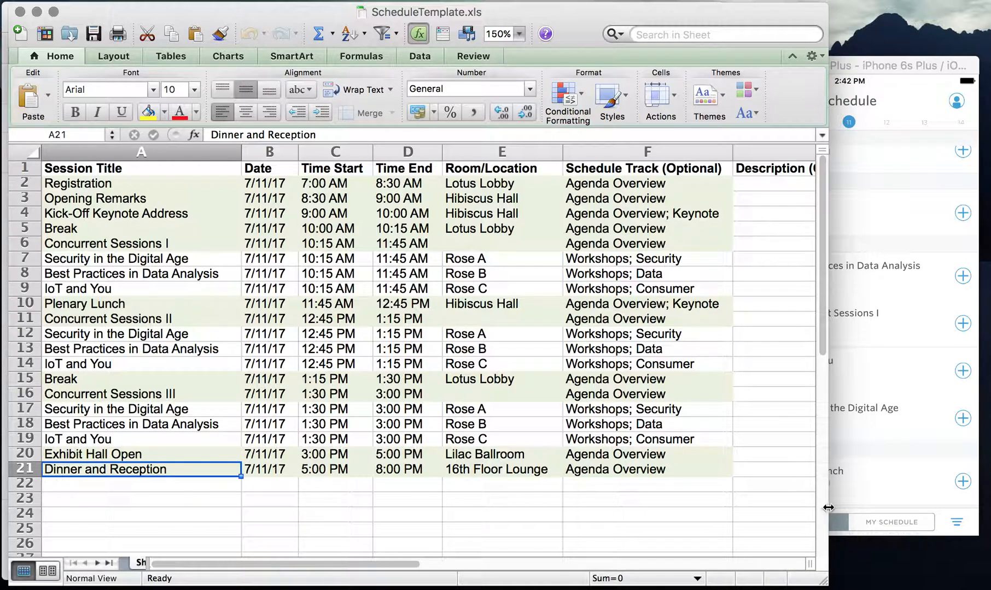
drag(816, 581, 783, 583)
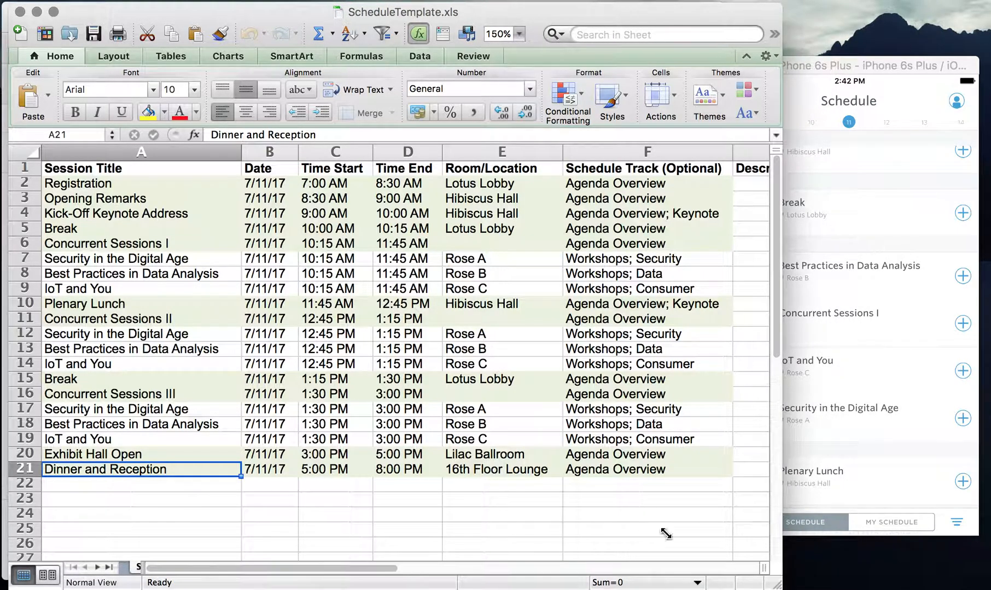
In ScheduleTemplate.xls, highlight the first Security in the Digital Age title and the workshops' Schedule Track entries in F7:F9
click(156, 254)
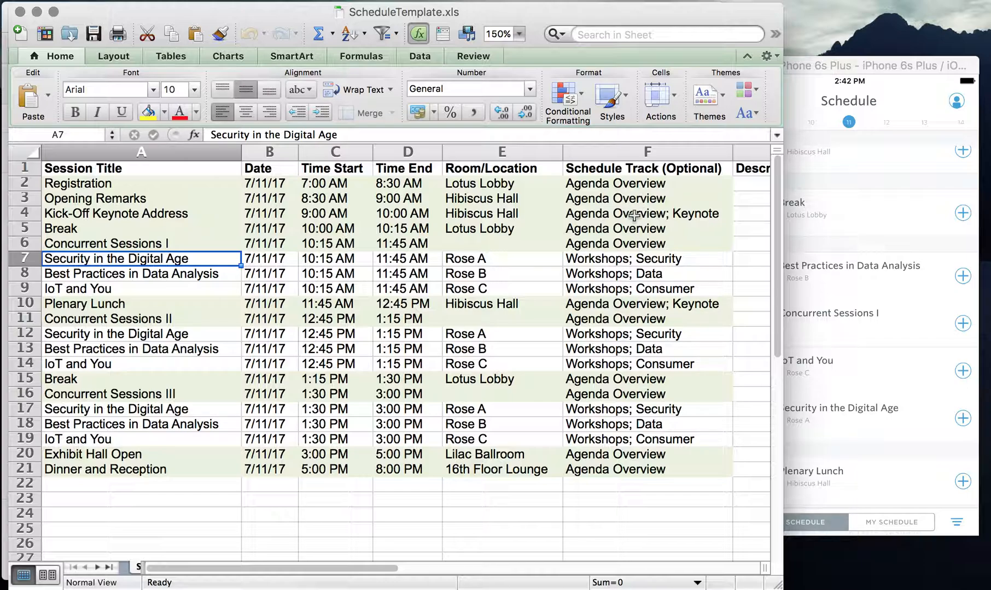
drag(632, 183, 648, 296)
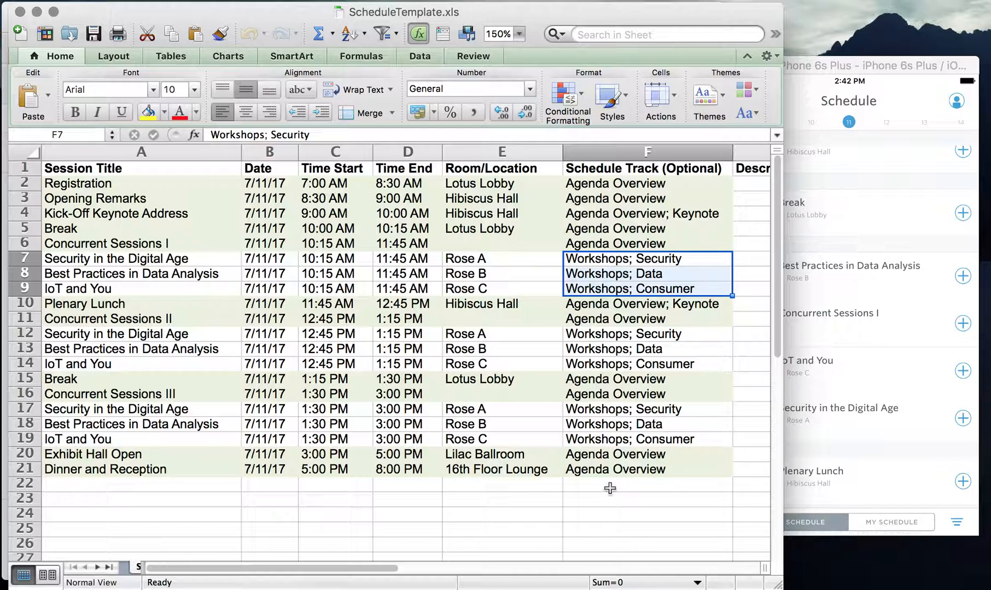
click(610, 486)
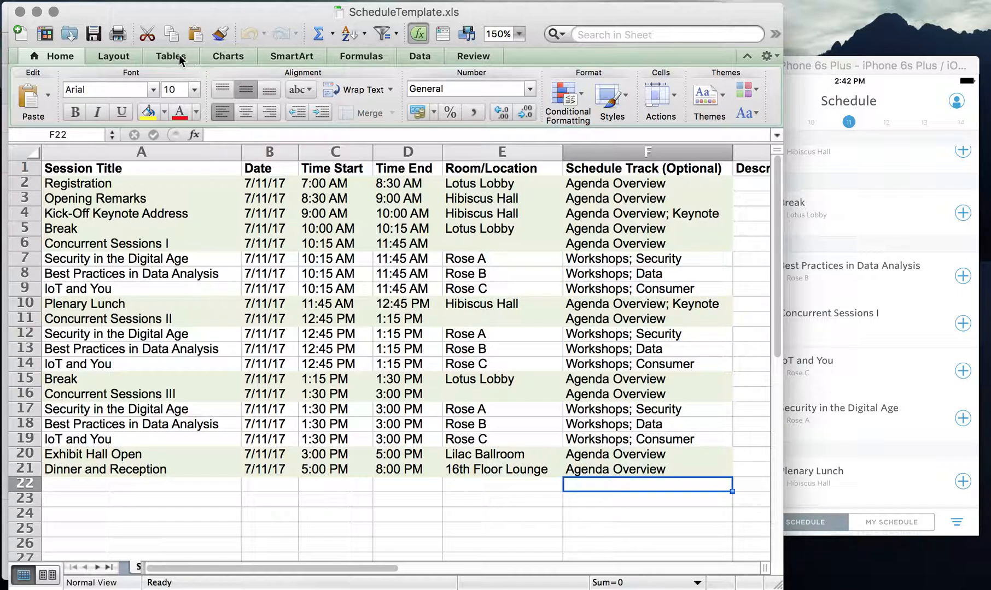
Minimise the spreadsheet to return to Guide Builder, open the Schedule feature and look through its session list
click(36, 11)
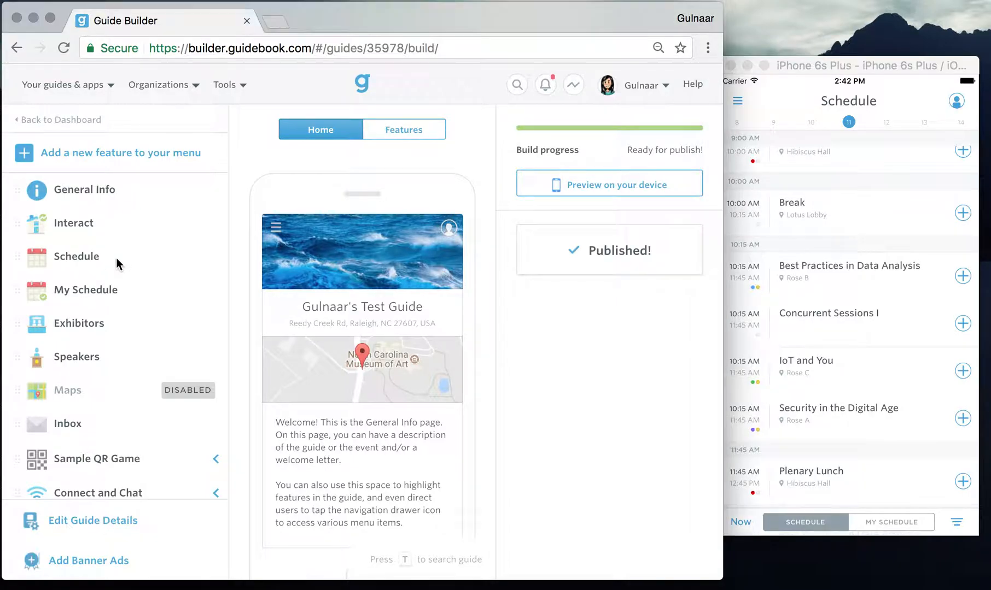
click(142, 258)
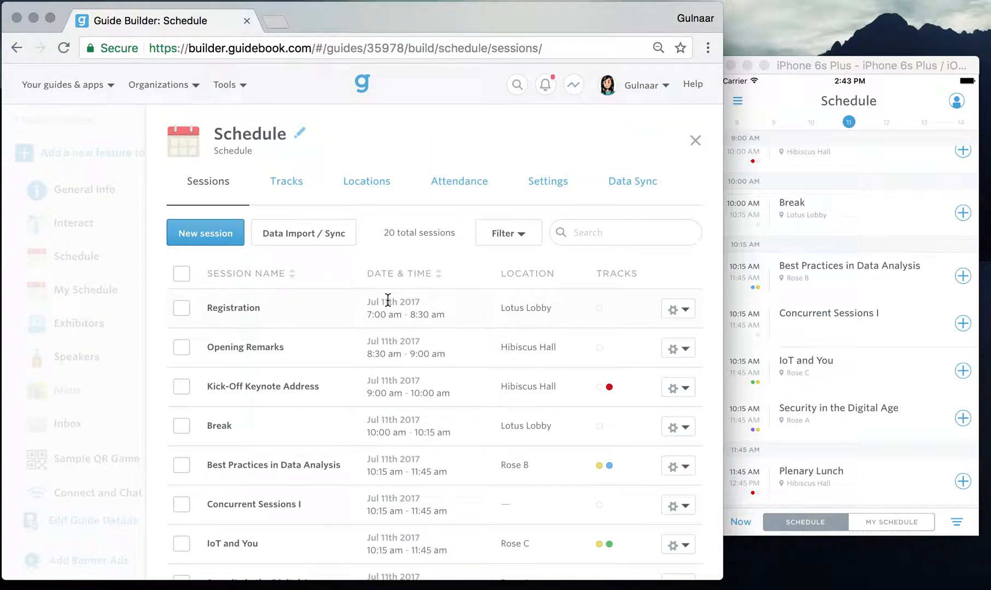
scroll(388, 300, down, 10)
scroll(388, 300, up, 10)
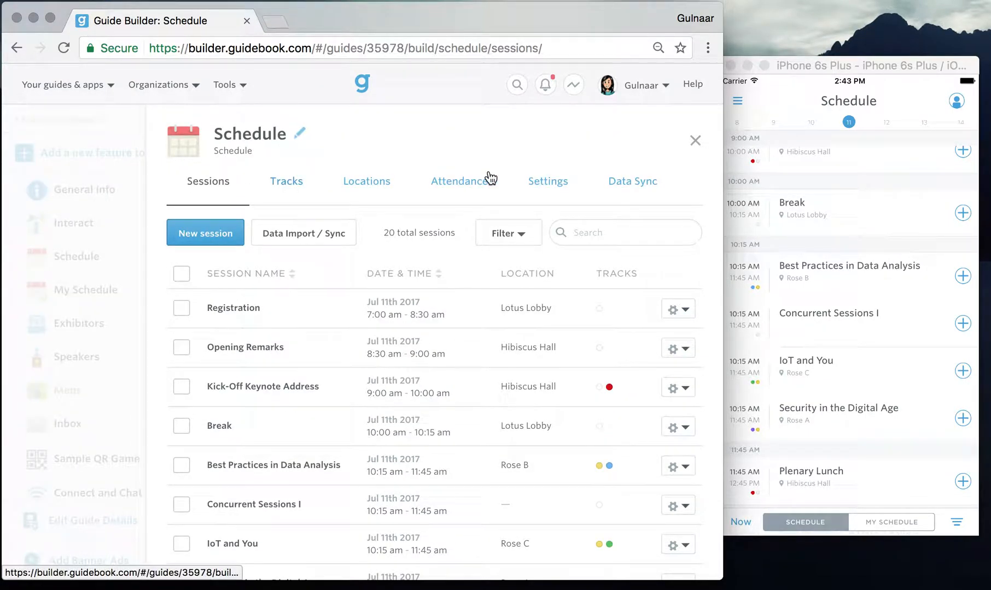
Disable the Schedule menu item in its settings, save the change and return to the guide's feature list
click(551, 185)
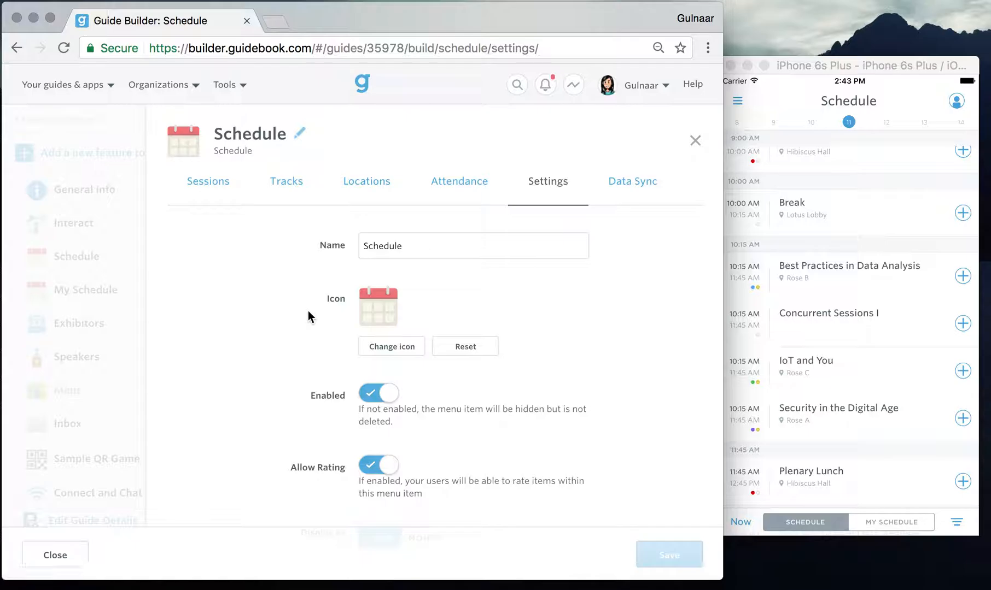
scroll(331, 354, down, 2)
double_click(330, 363)
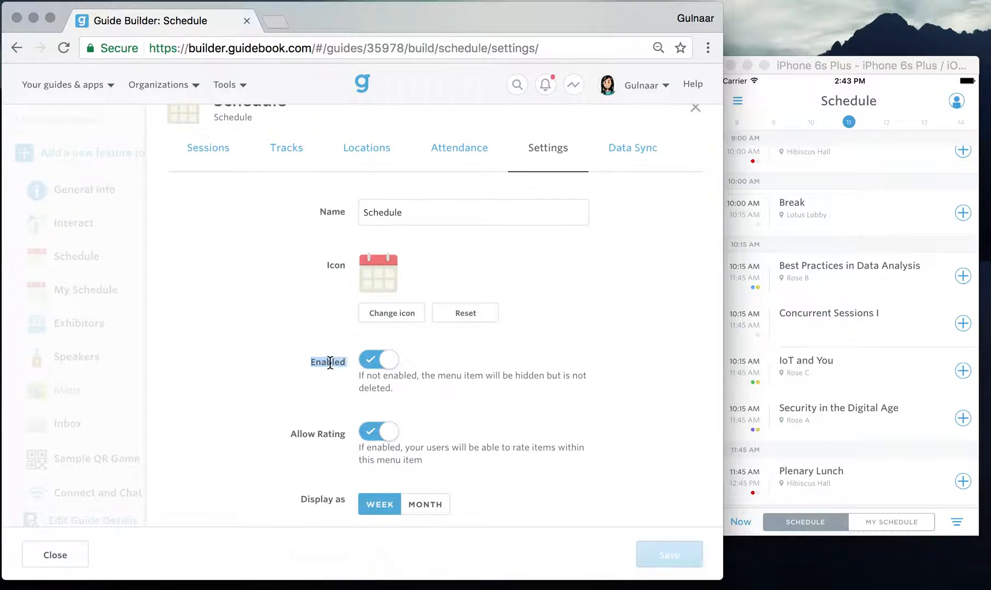
click(378, 360)
click(669, 555)
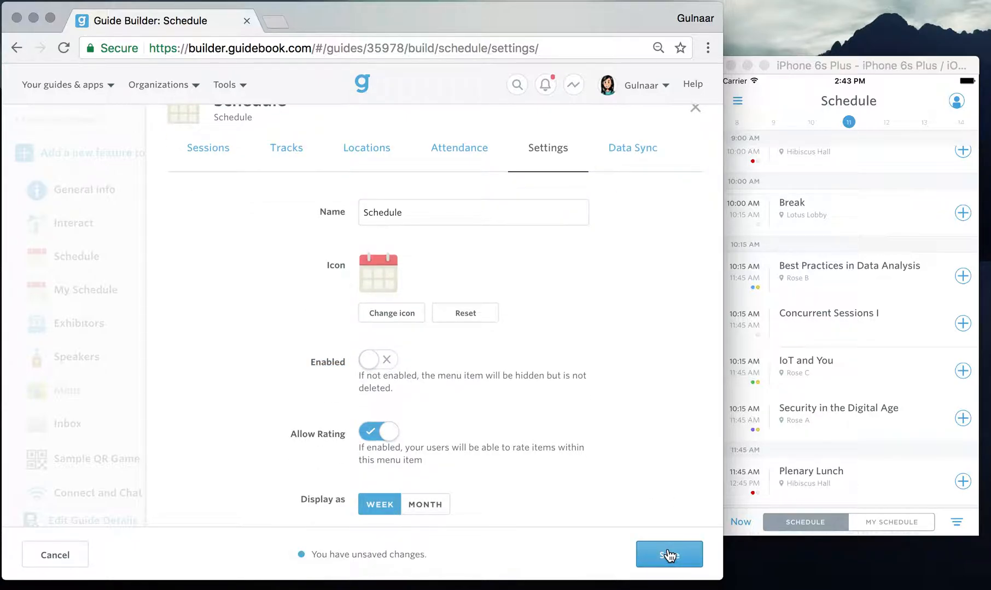
click(96, 419)
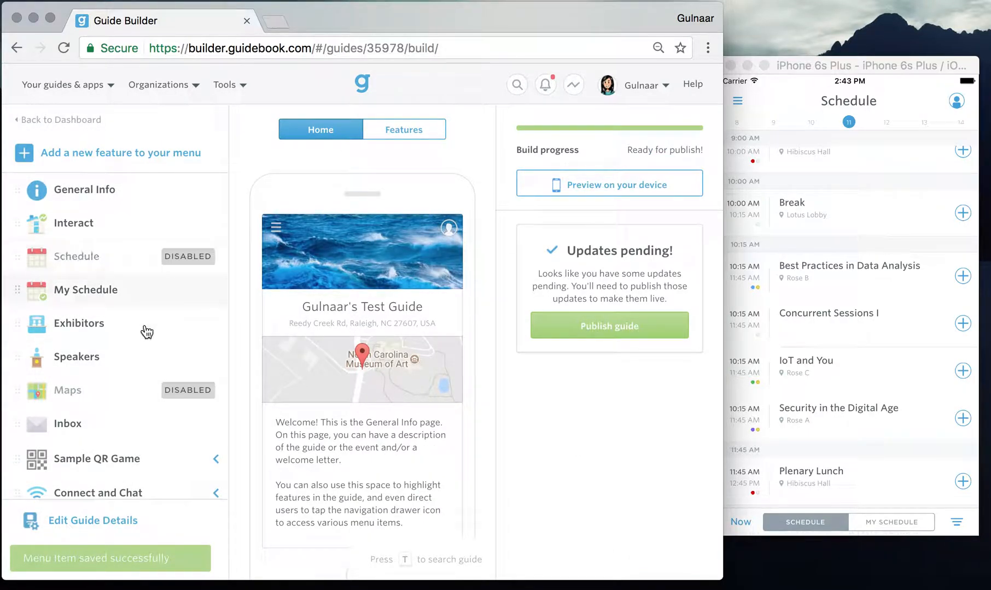
Switch to the iPhone simulator, open the guide's navigation menu to view its items, and return to Guide Builder
click(826, 64)
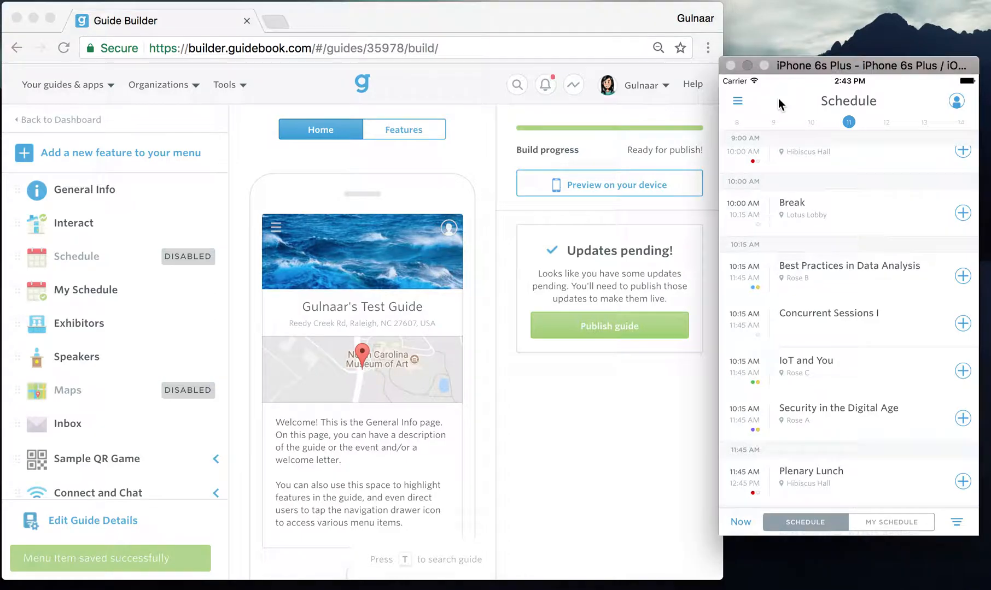
click(738, 102)
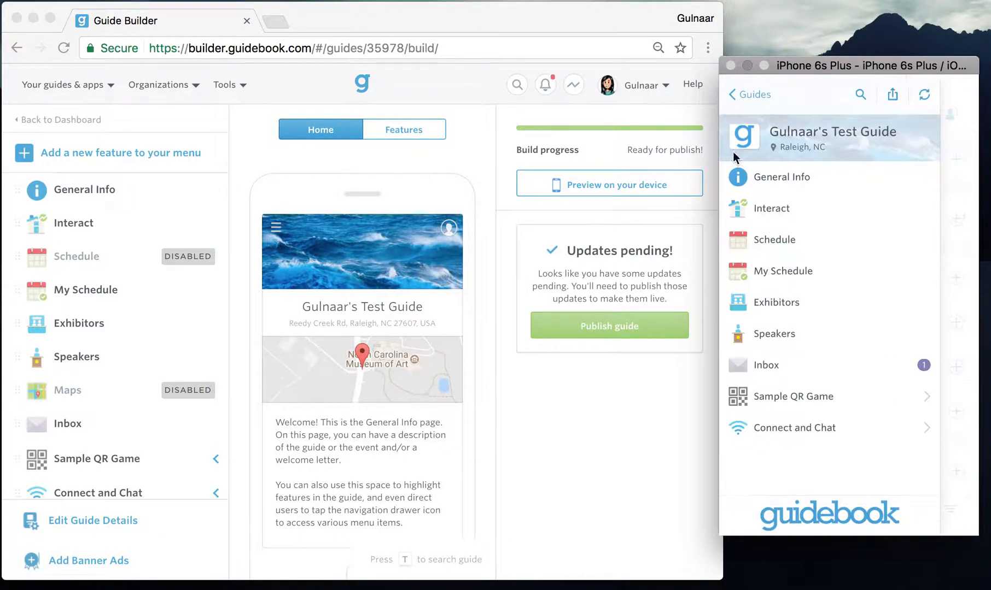
click(595, 418)
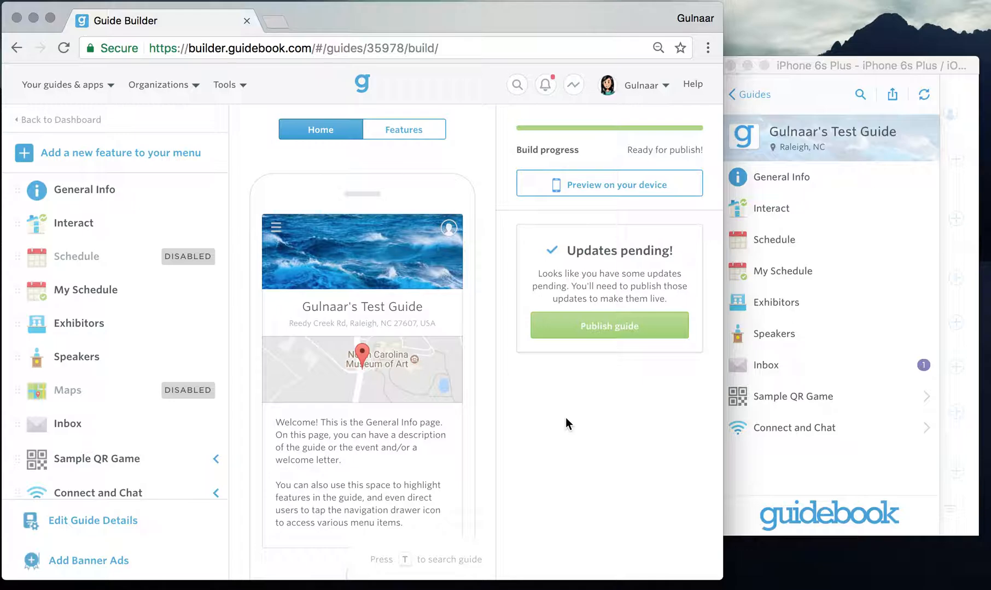
In the Schedule feature's tracks, pin the Agenda Overview track to the guide menu
click(116, 267)
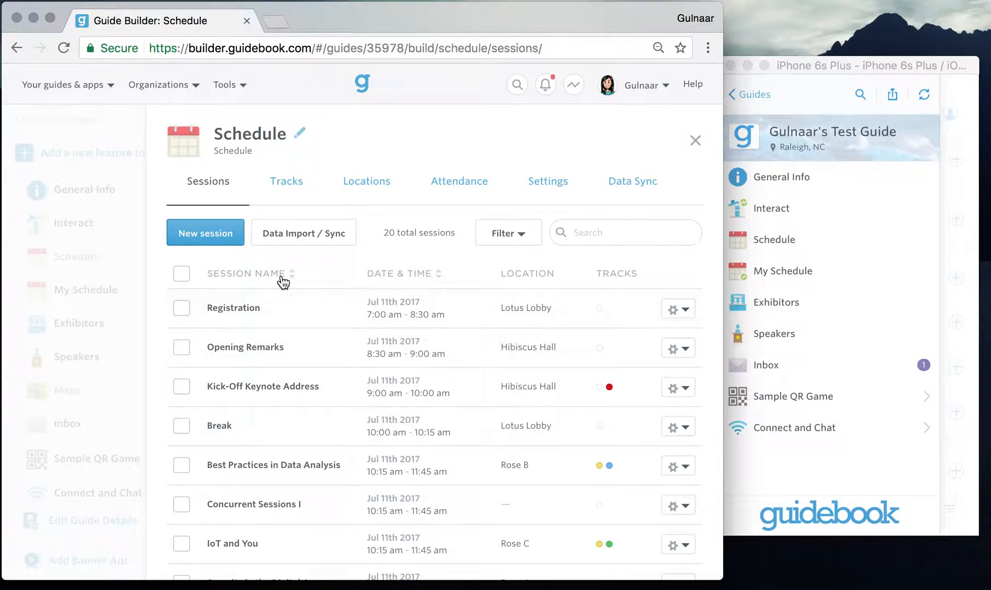
click(284, 181)
click(181, 445)
click(181, 445)
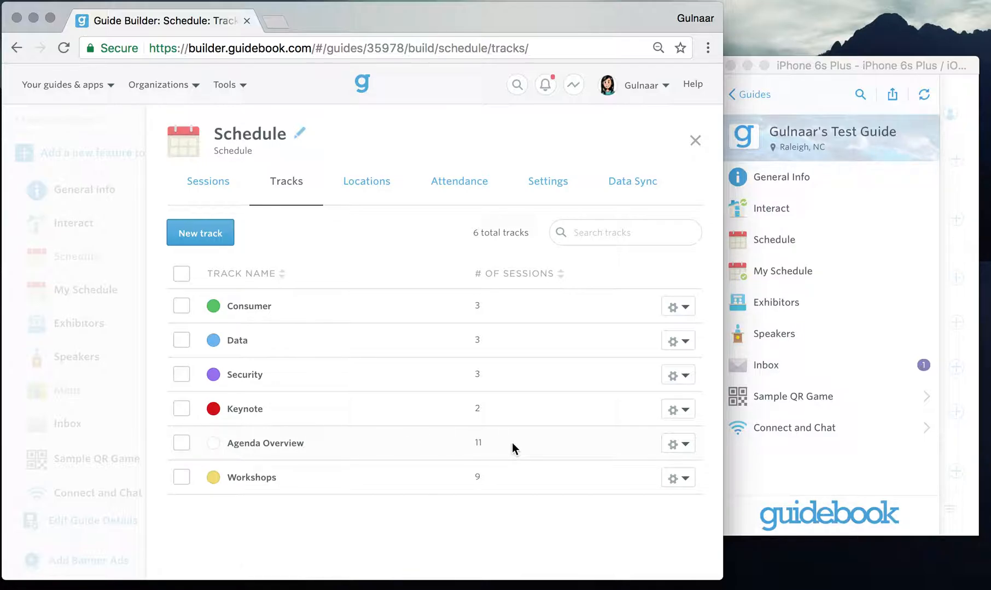
click(677, 445)
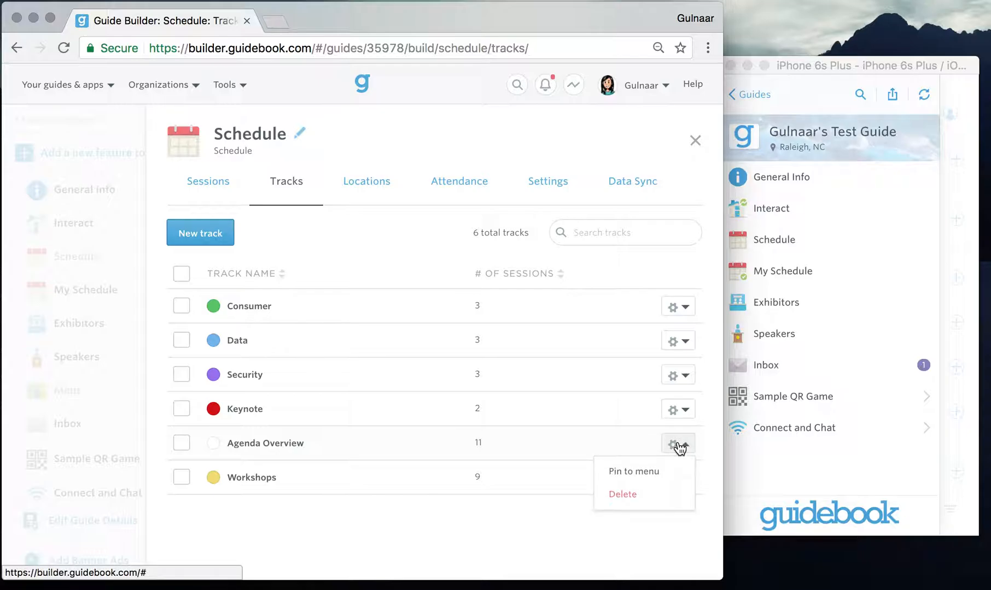
click(662, 472)
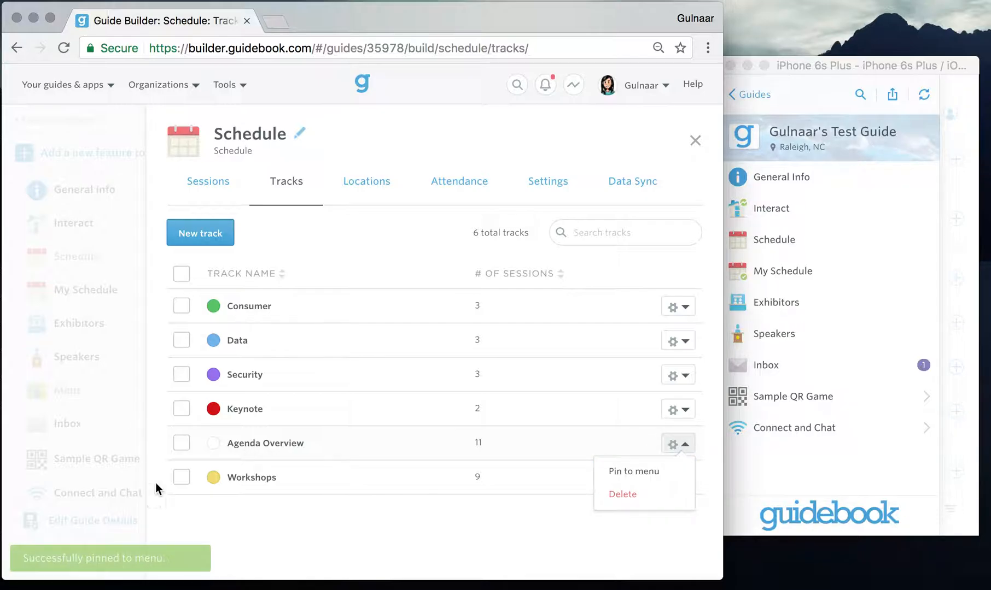
Move the Agenda Overview item in the guide menu to directly below Schedule
click(111, 332)
scroll(137, 287, down, 2)
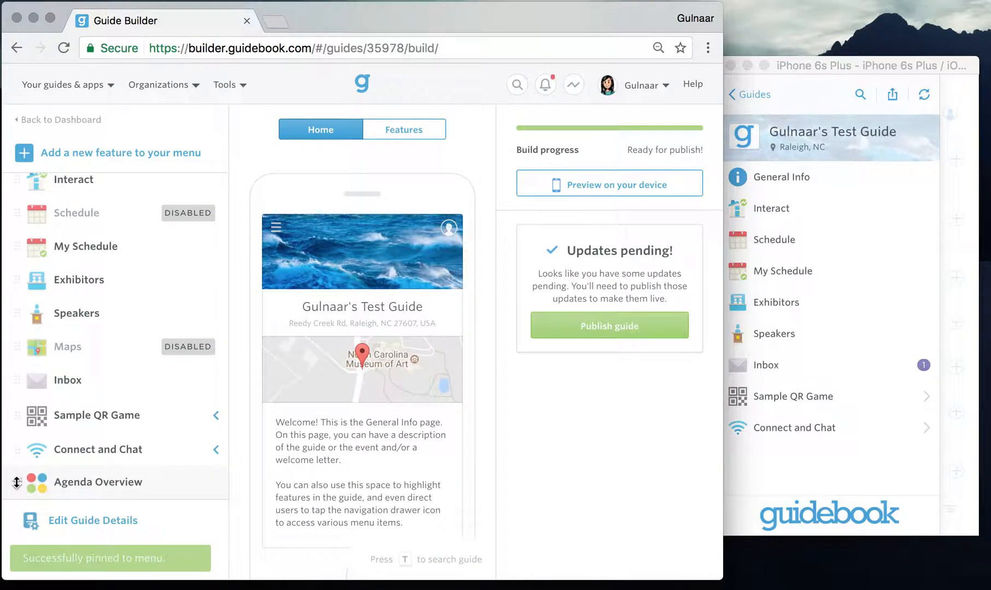
drag(17, 482, 35, 230)
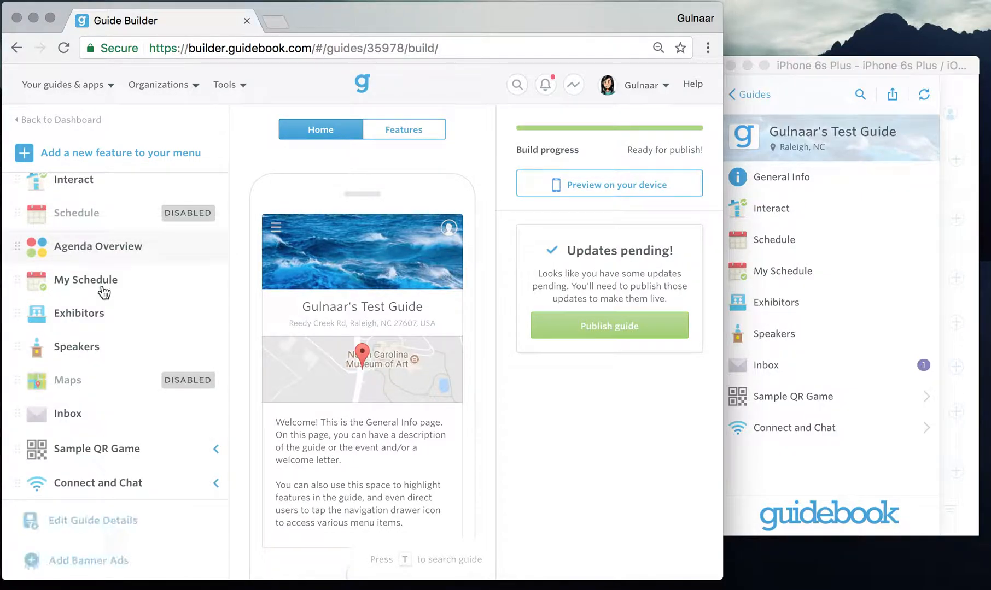
scroll(104, 289, up, 2)
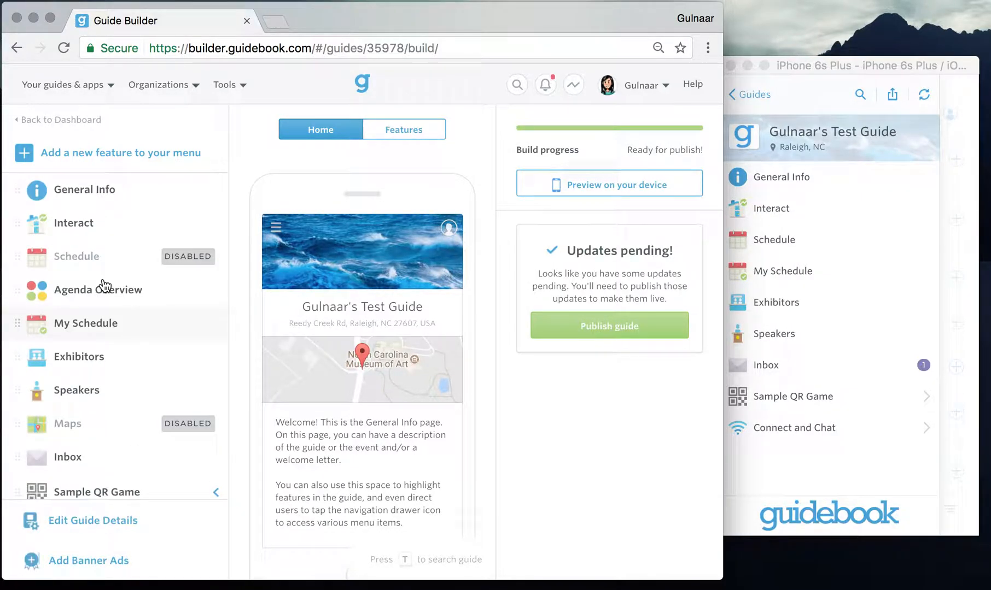
Review the disabled Schedule feature's sessions and tracks, and return to the guide menu
click(186, 259)
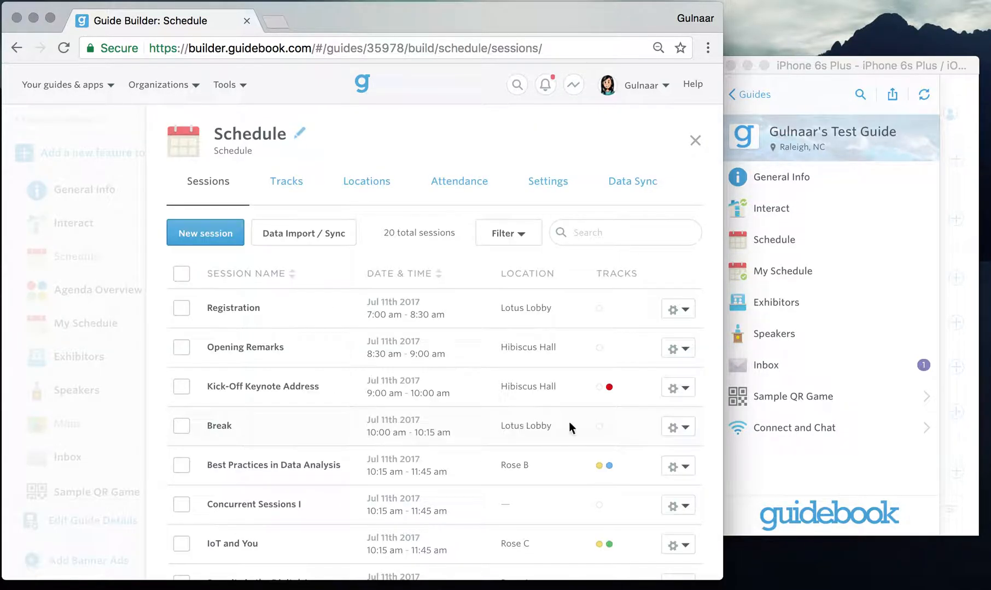
click(279, 182)
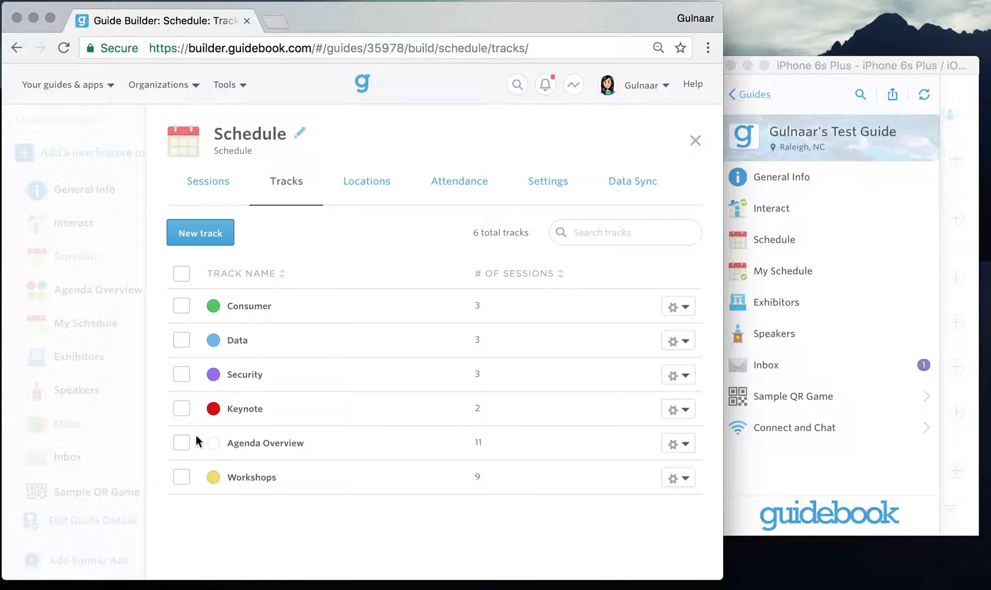
click(68, 272)
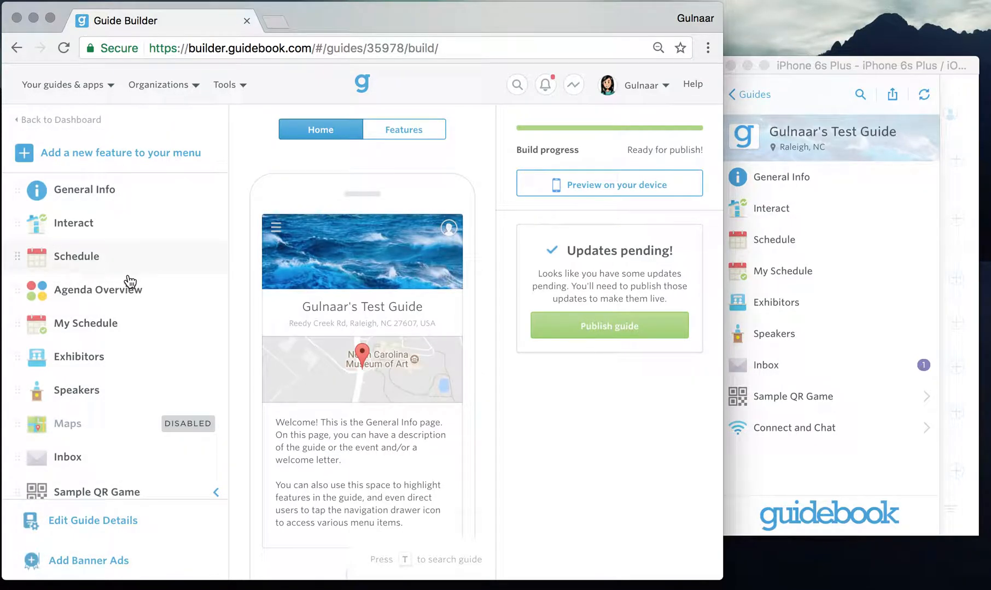
Open the icon picker in Agenda Overview's settings and filter the Guidebook icons by the keyword "schedule"
click(139, 293)
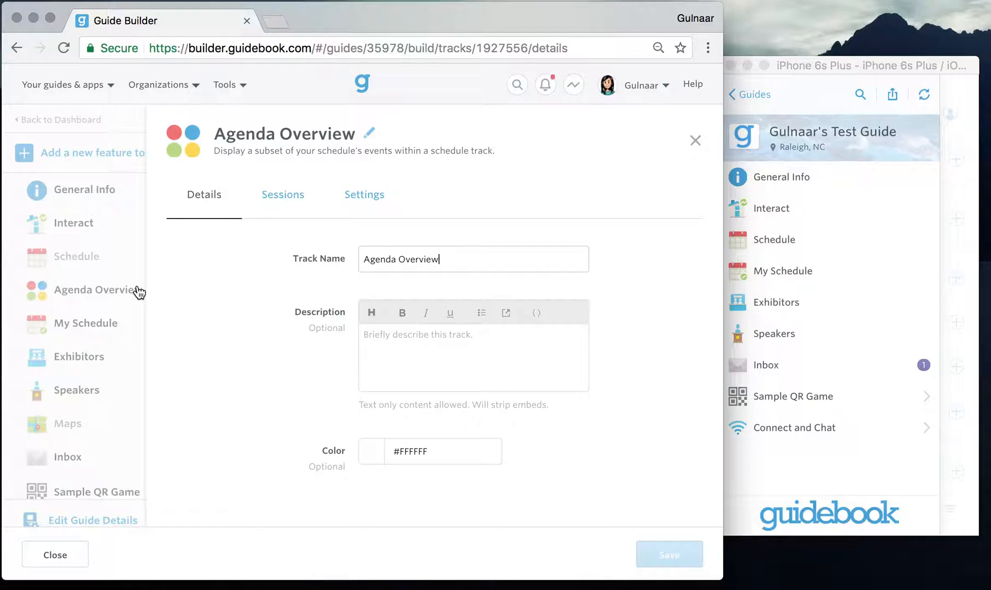
click(377, 205)
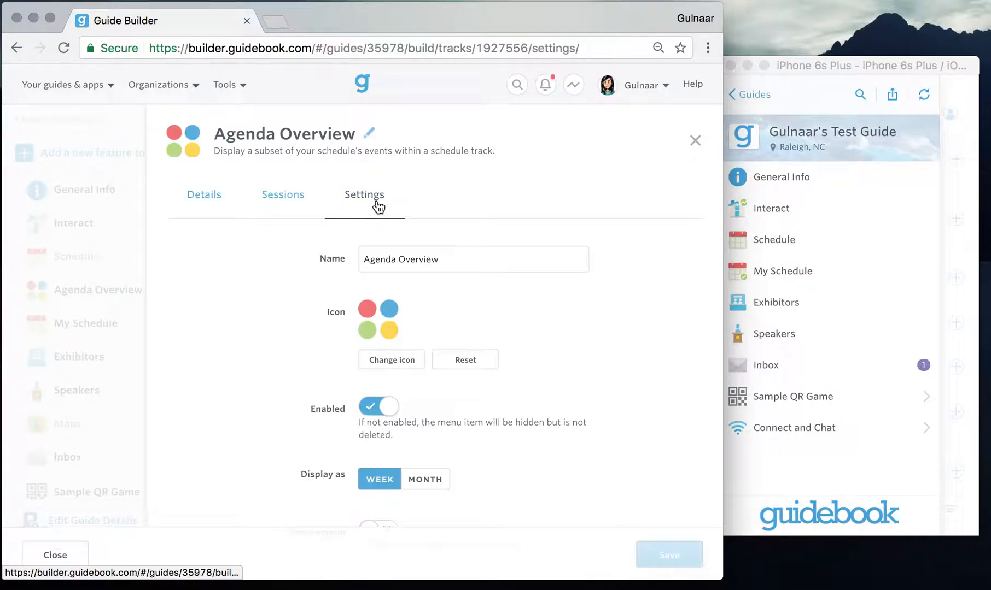
click(370, 361)
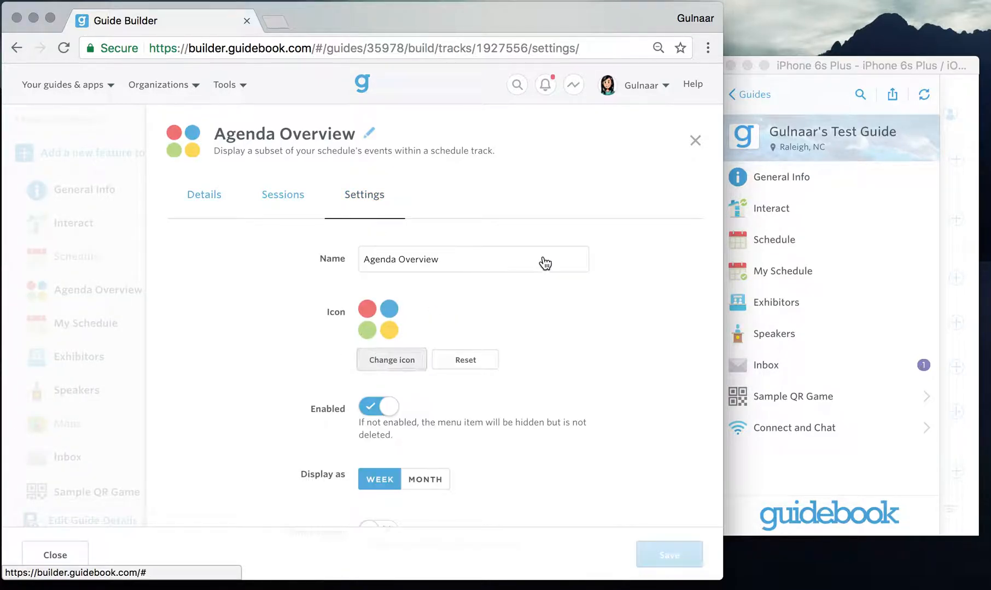
click(484, 227)
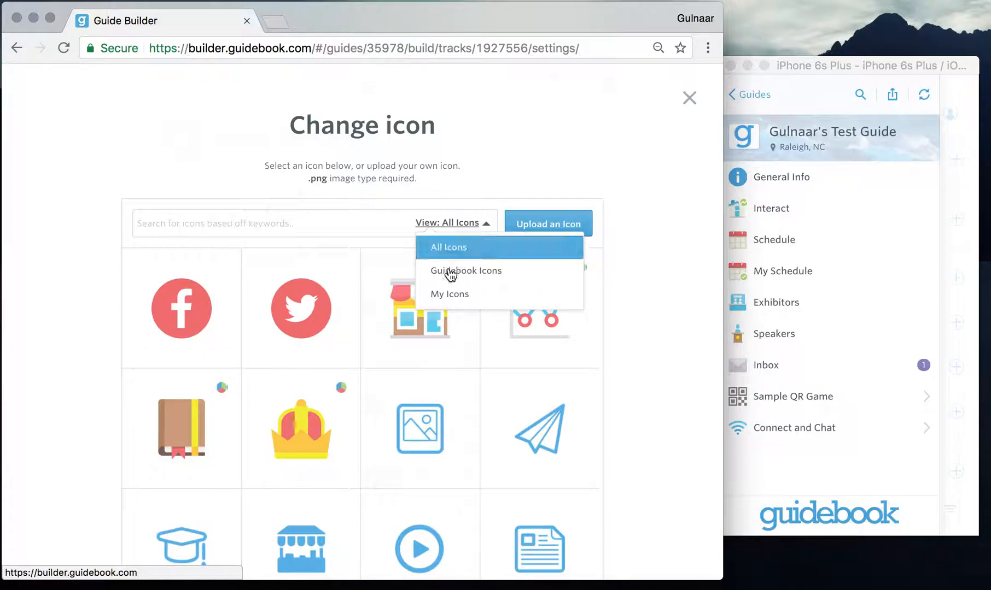
click(449, 272)
click(235, 228)
text(schedule)
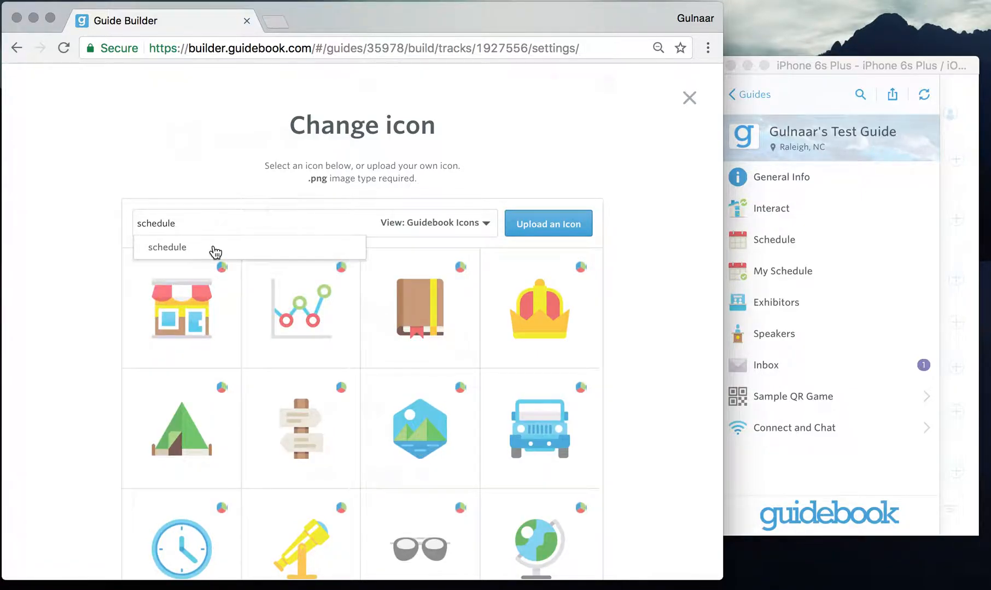
click(214, 249)
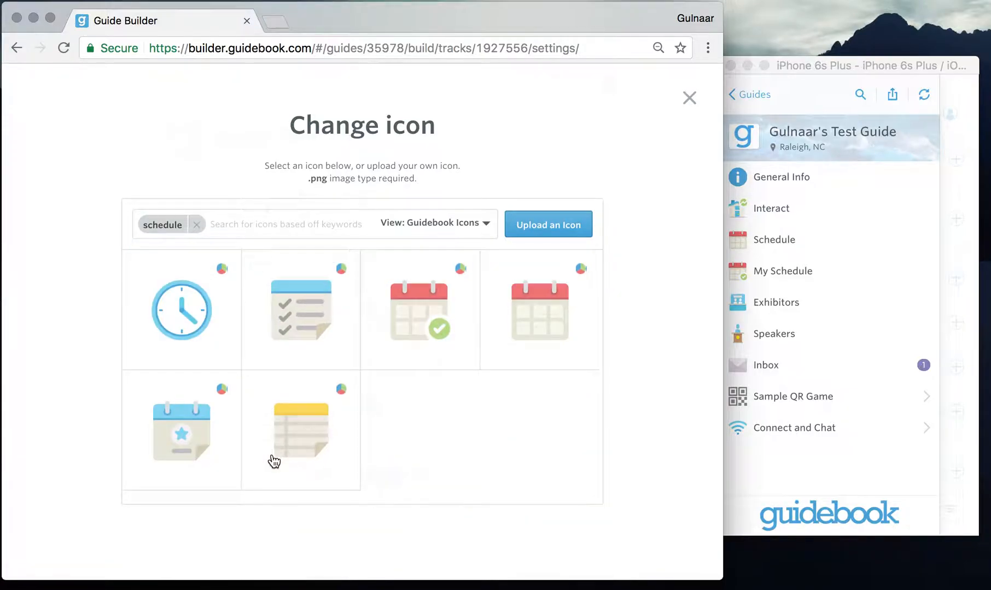
Give Agenda Overview the blue calendar icon with a star, save the settings and return to the guide menu
click(193, 433)
click(93, 505)
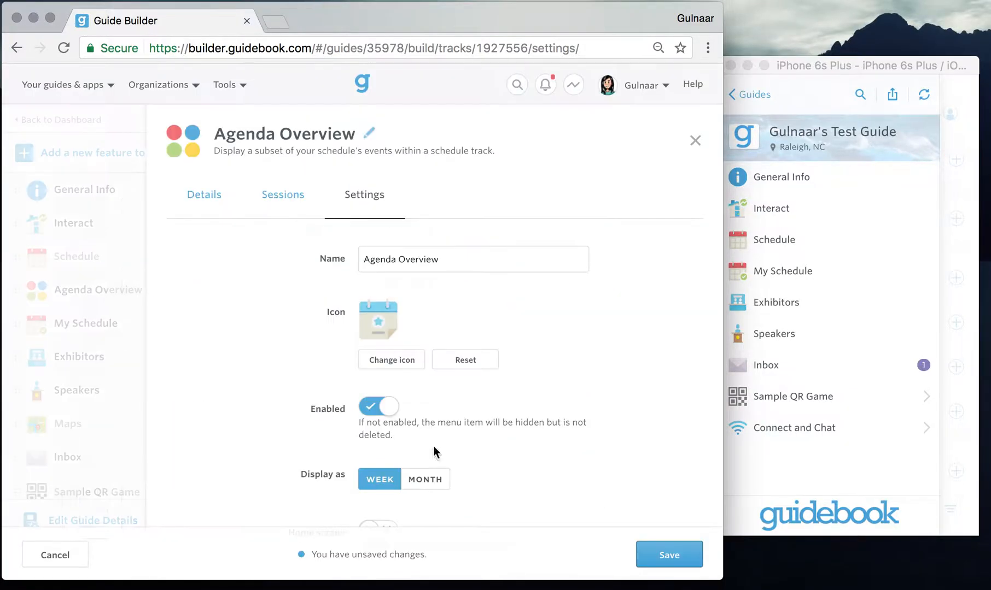
click(663, 554)
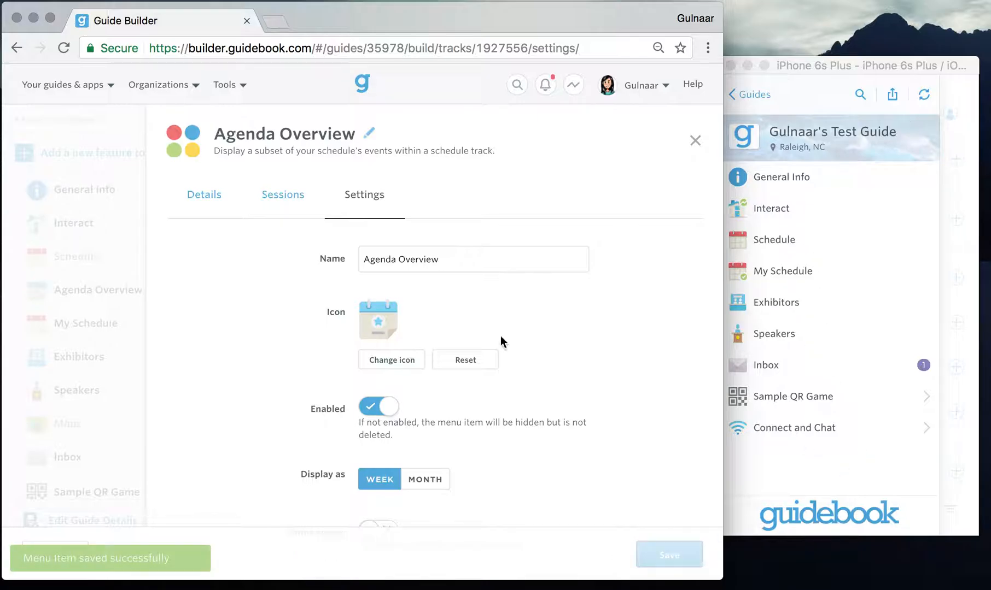
click(104, 255)
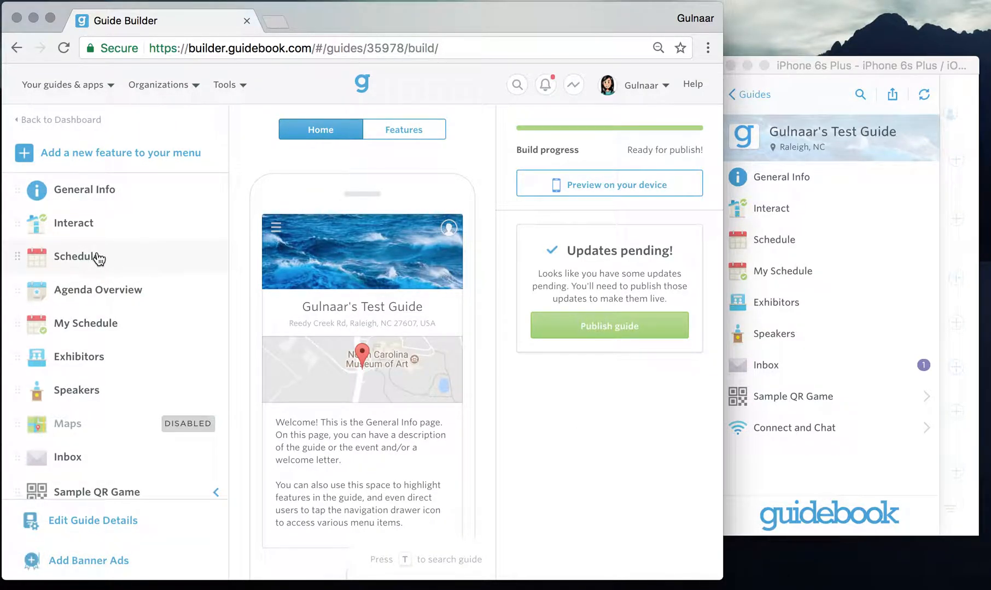
Publish the pending guide updates and bring the iPhone simulator window to the front, shifting it slightly
click(564, 318)
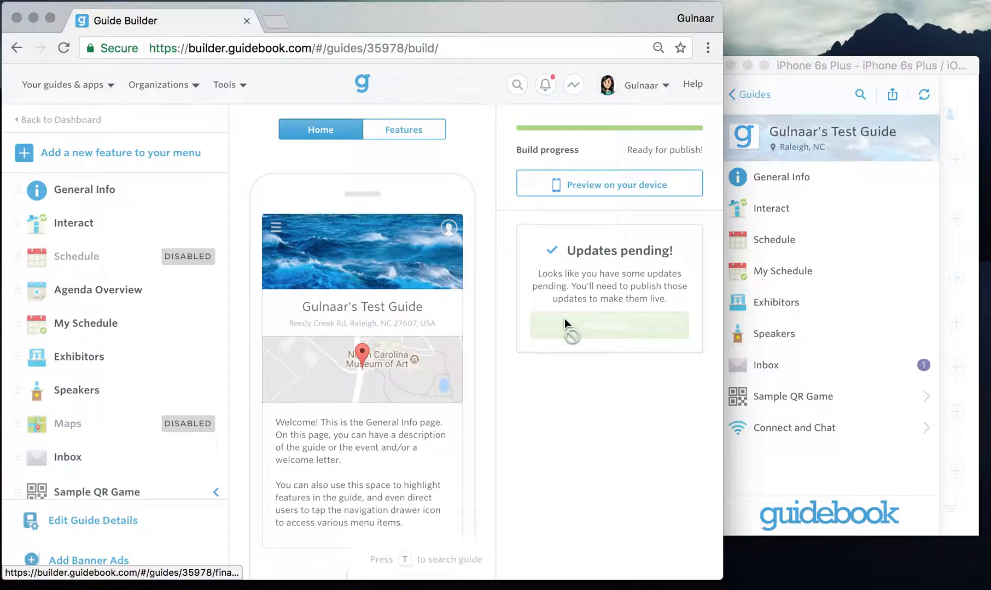
click(389, 408)
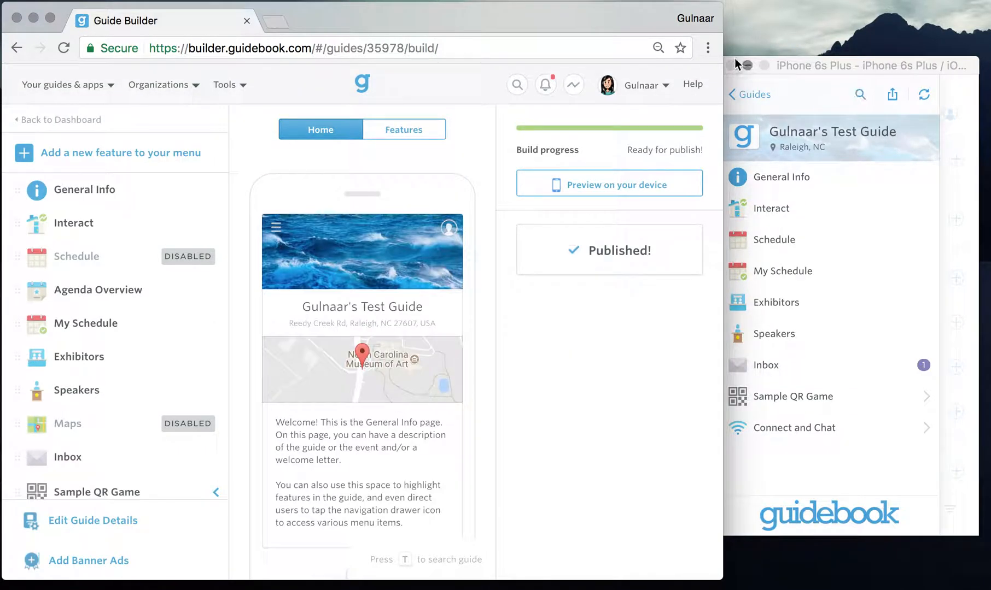
drag(795, 71, 800, 68)
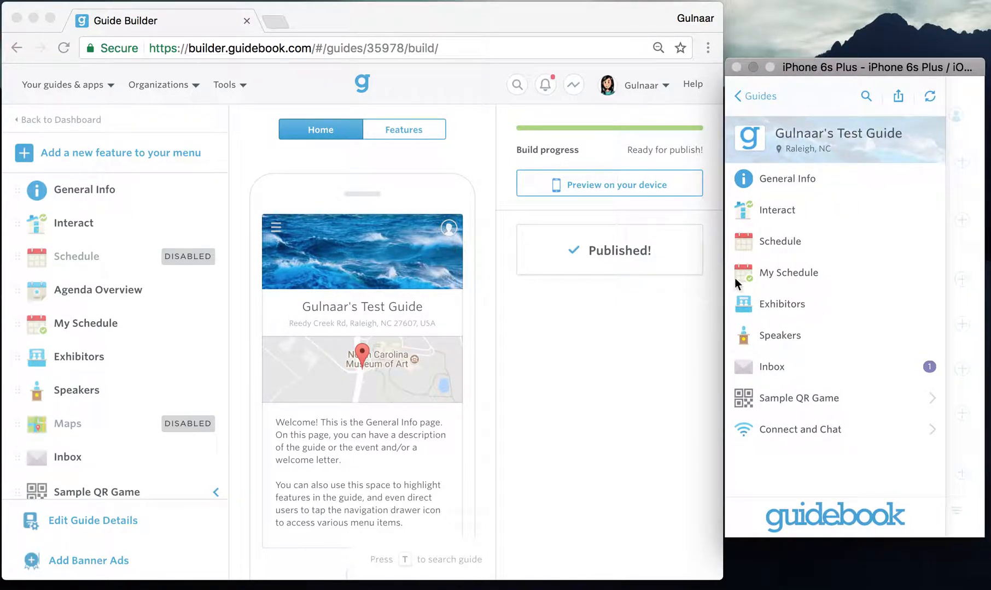
Refresh the test guide in the iPhone simulator to load the published menu changes
click(928, 100)
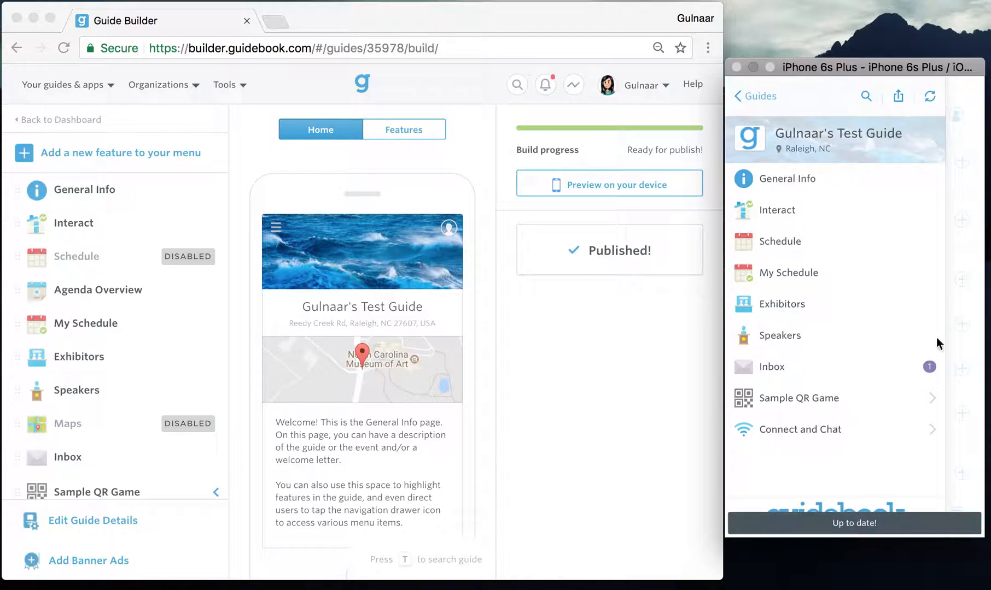
click(930, 99)
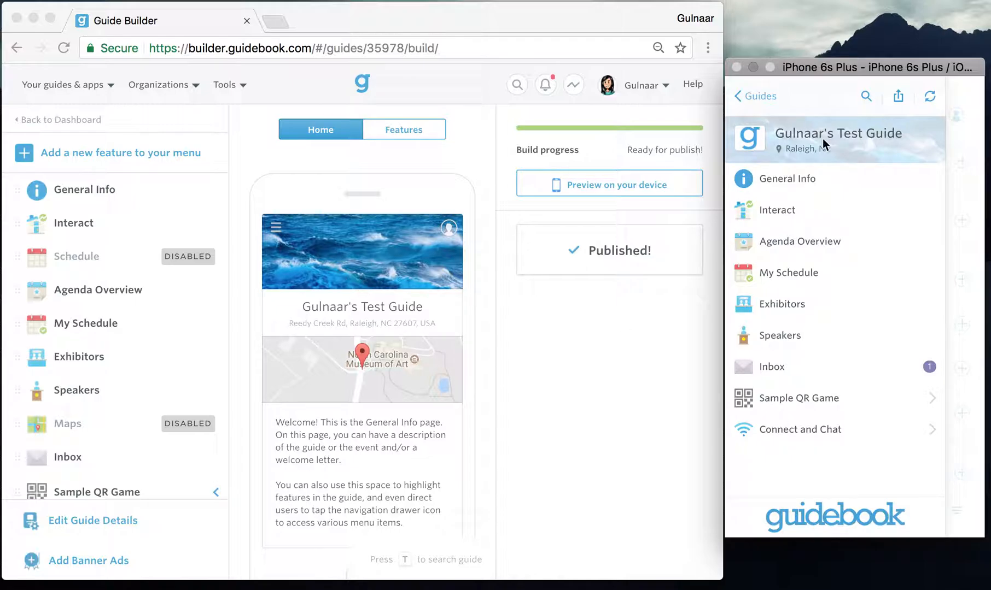
drag(844, 71, 842, 71)
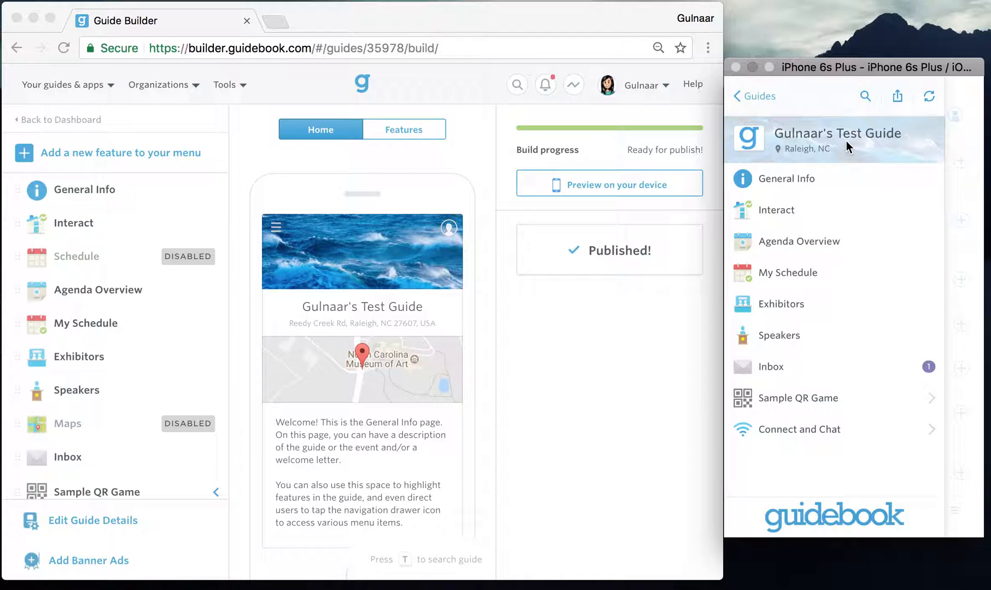
Open Agenda Overview in the simulator's guide menu and look through its July 11 sessions to the end of the day
click(818, 242)
click(890, 70)
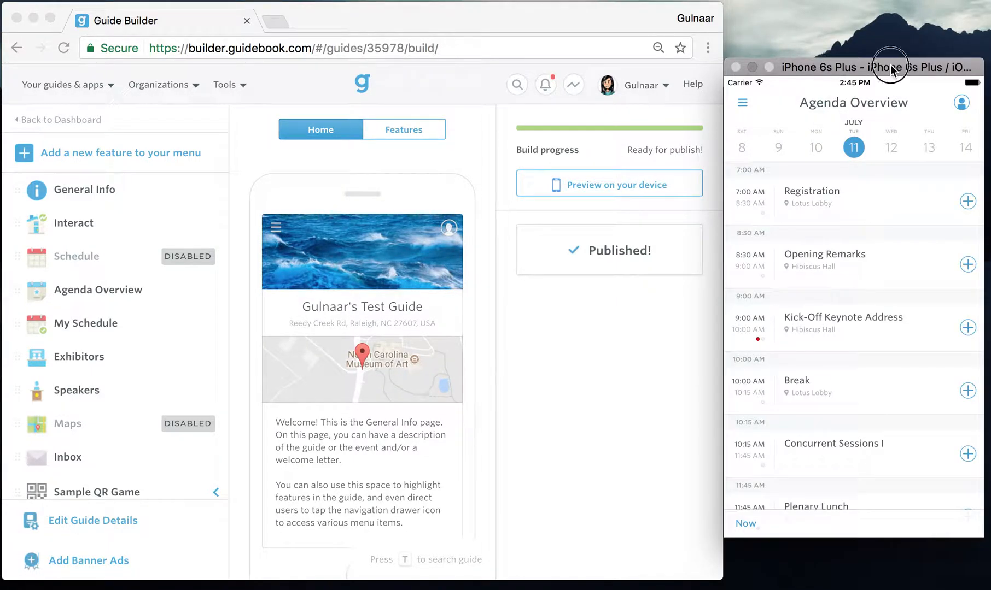
drag(890, 70, 894, 70)
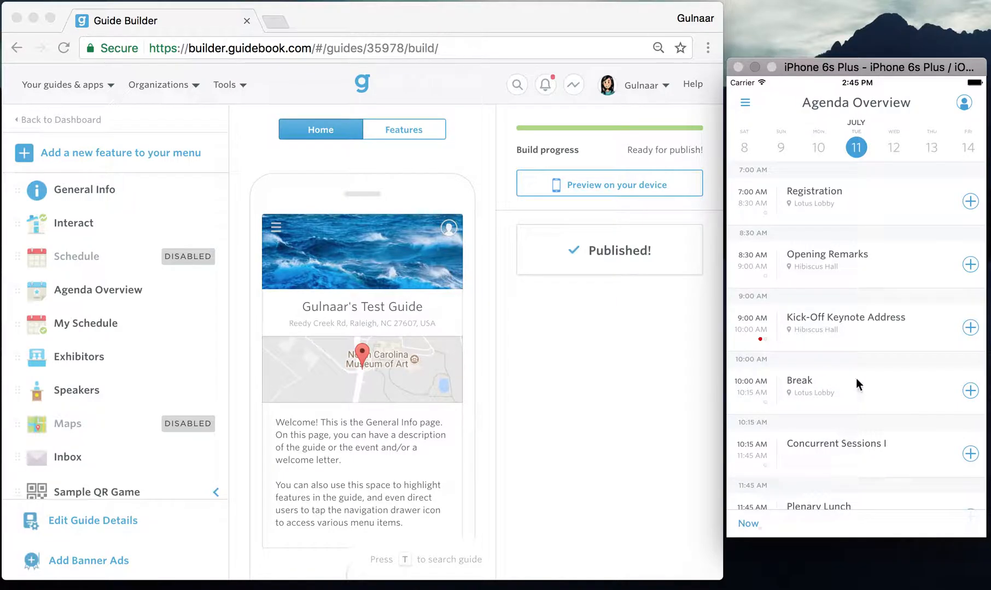
drag(847, 411, 852, 242)
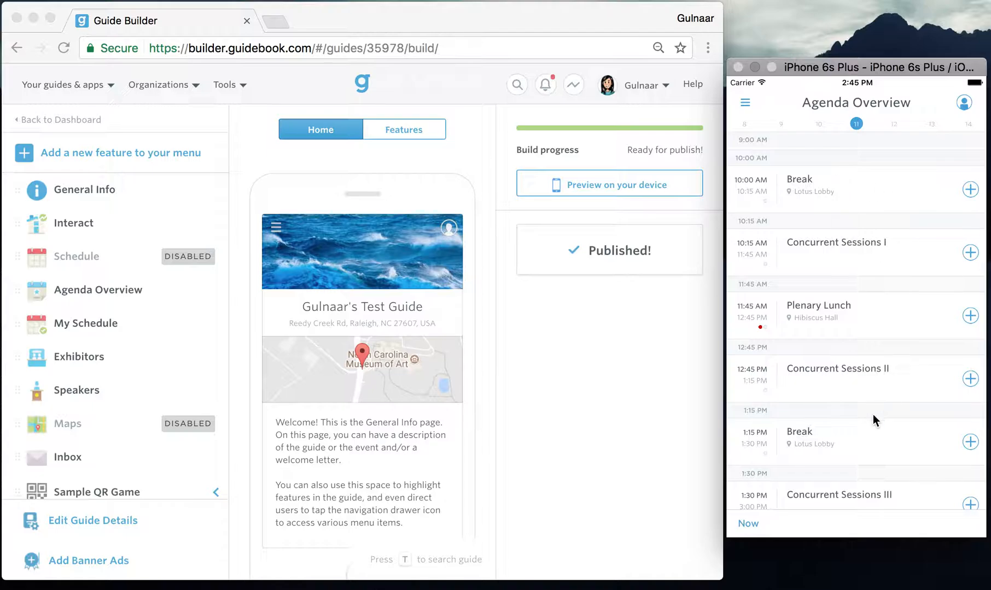
drag(852, 207, 876, 252)
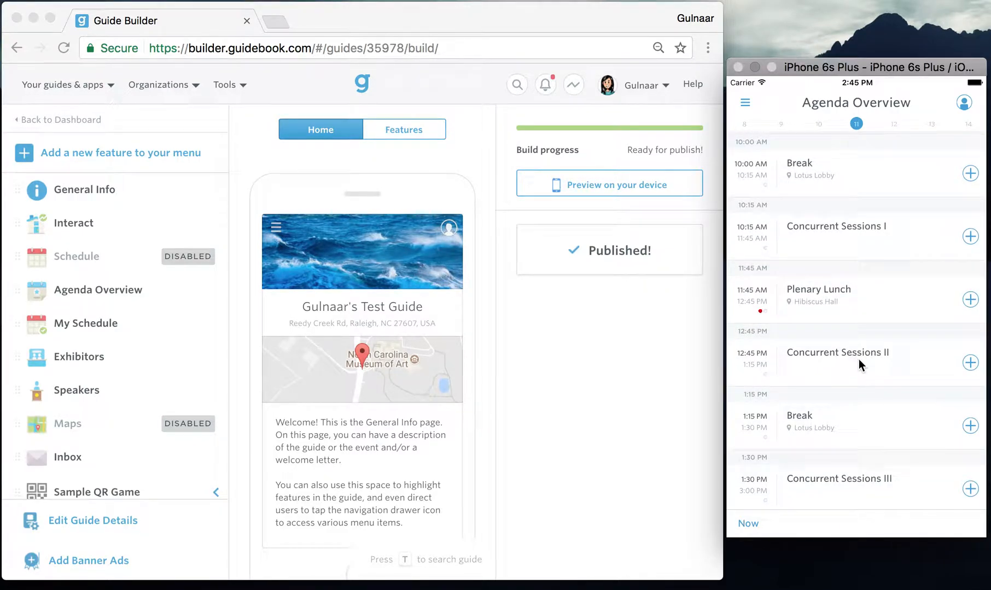
drag(849, 426, 851, 241)
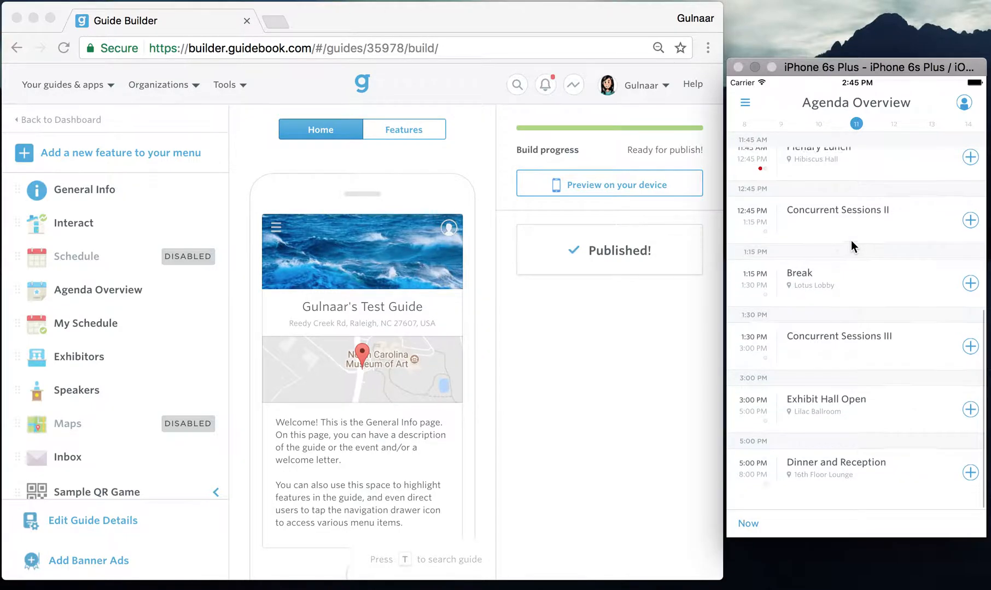
View the details of Concurrent Sessions I in the simulator and return to the guide menu
drag(840, 376, 831, 436)
click(828, 457)
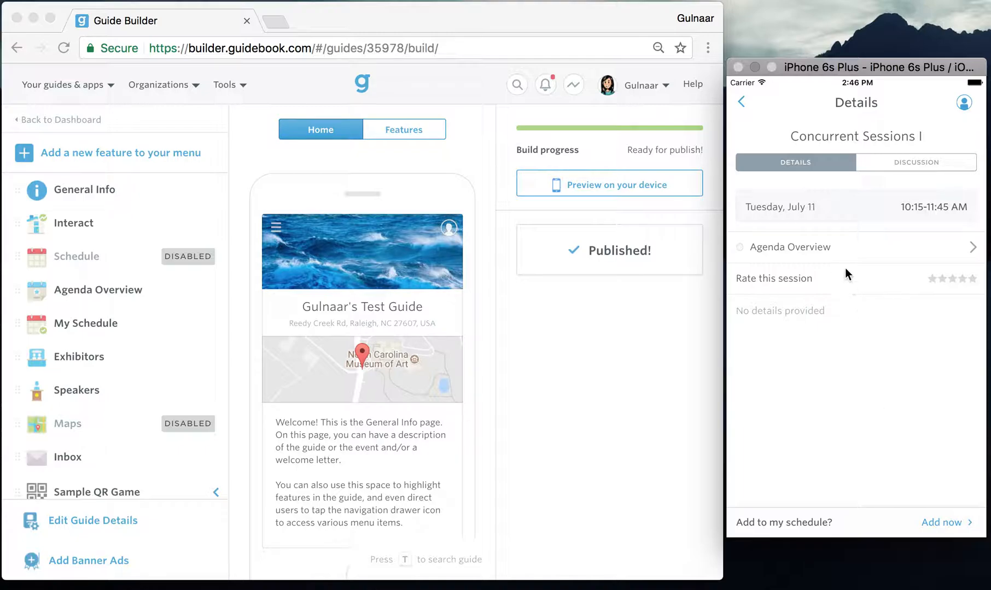
click(745, 101)
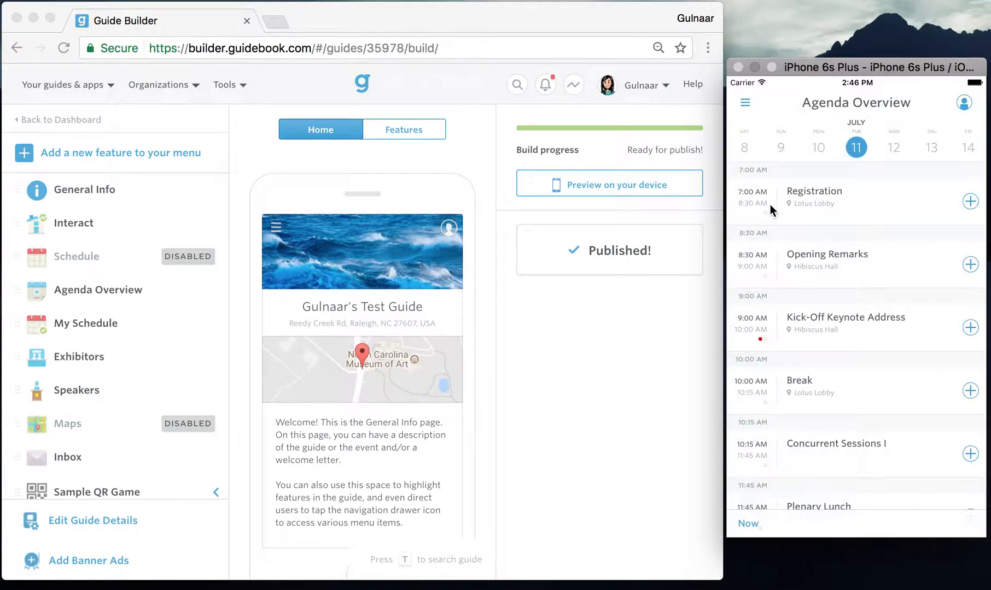
click(745, 102)
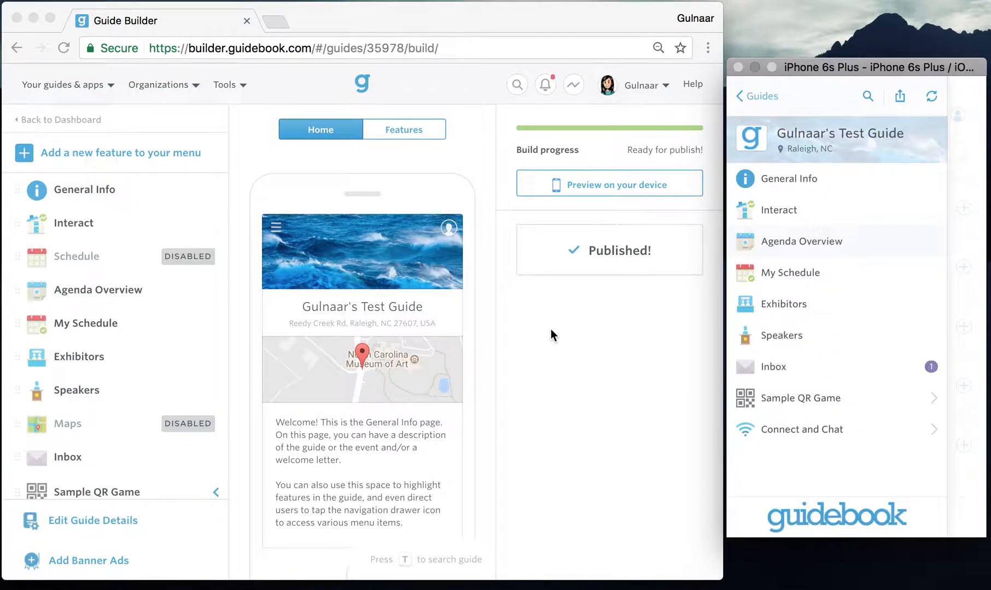
Review the Schedule feature's track list in Guide Builder and bring up Agenda Overview in the simulator for comparison
click(121, 299)
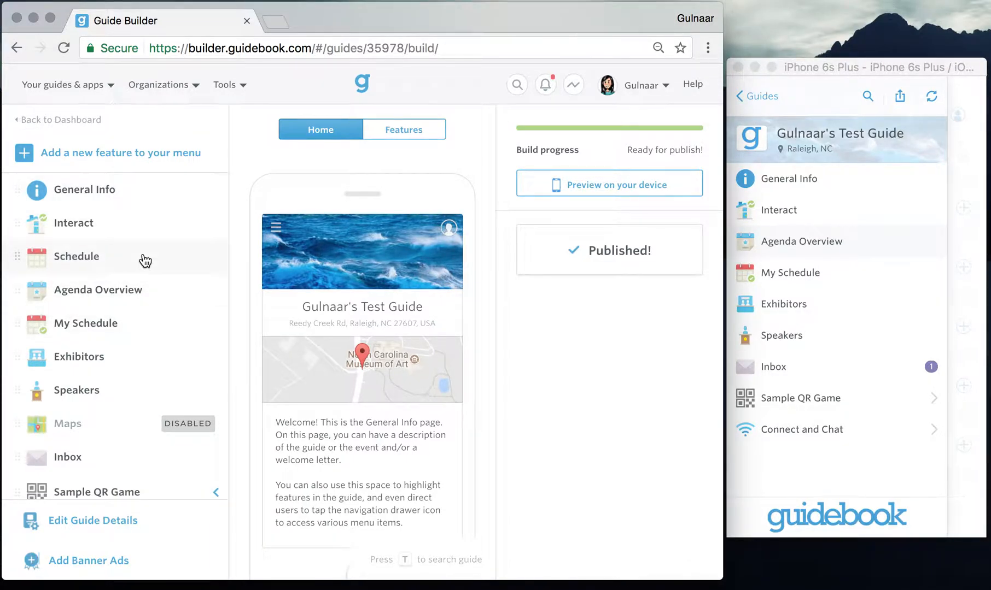
click(80, 260)
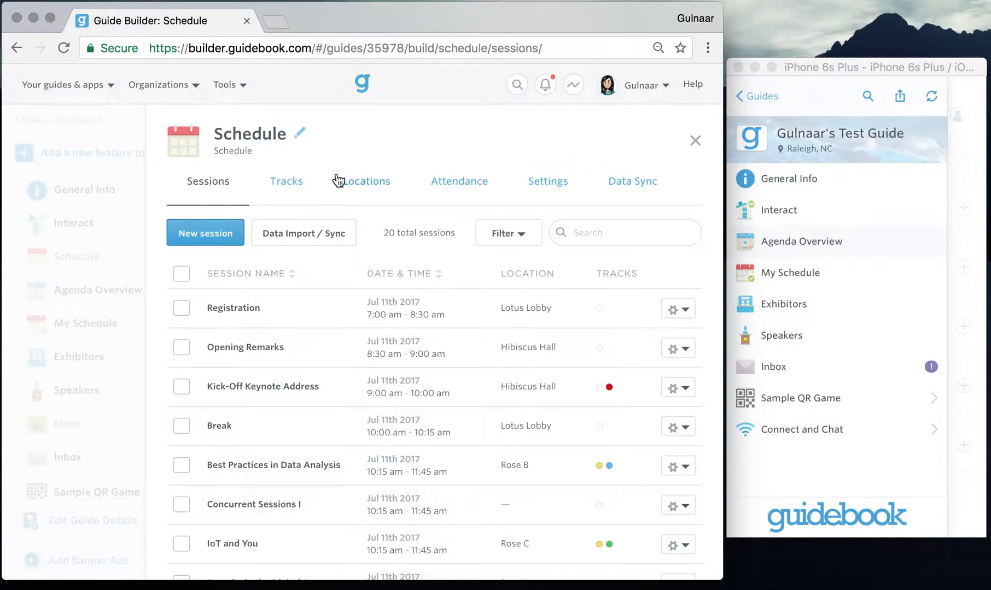
click(289, 181)
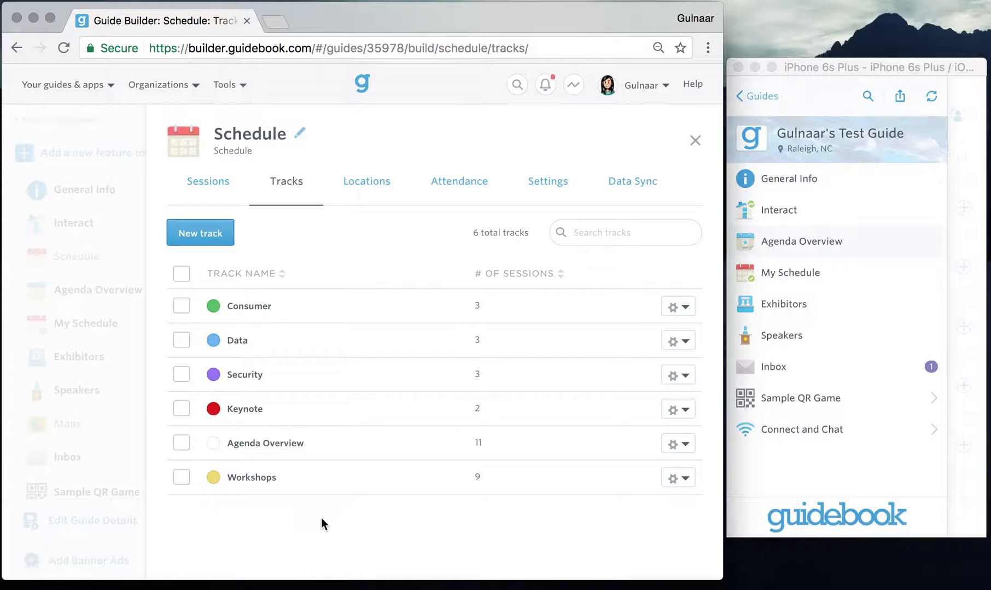
click(879, 251)
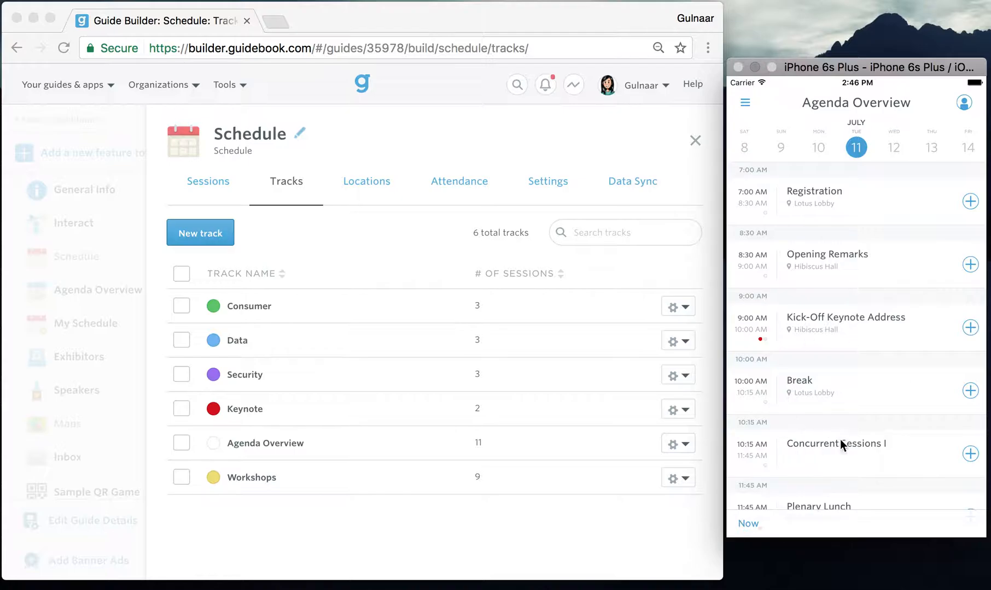
click(514, 532)
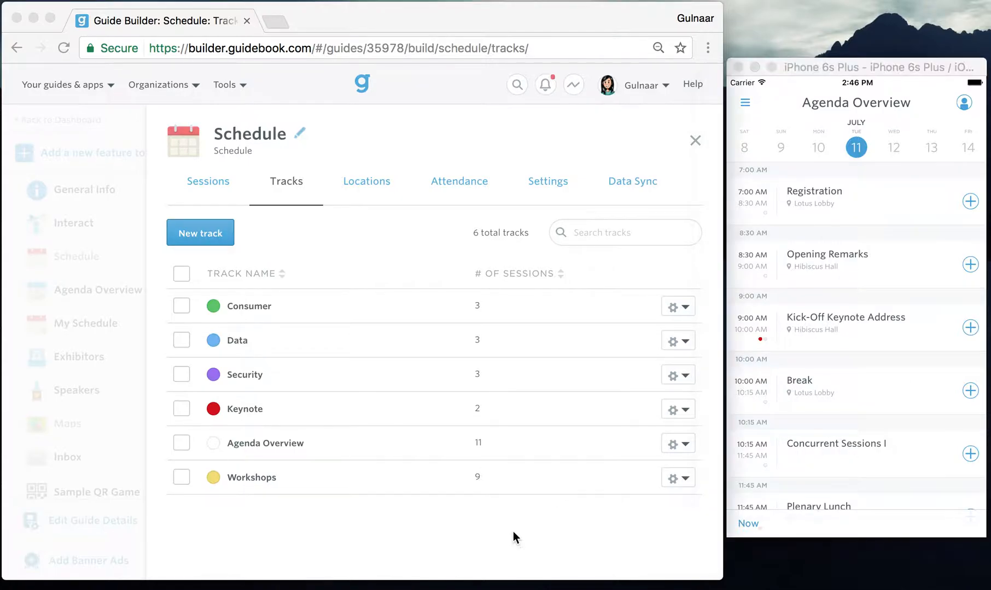
Add the description "Choose a workshop to attend from the list below." to the Concurrent Sessions I session and save it
click(224, 186)
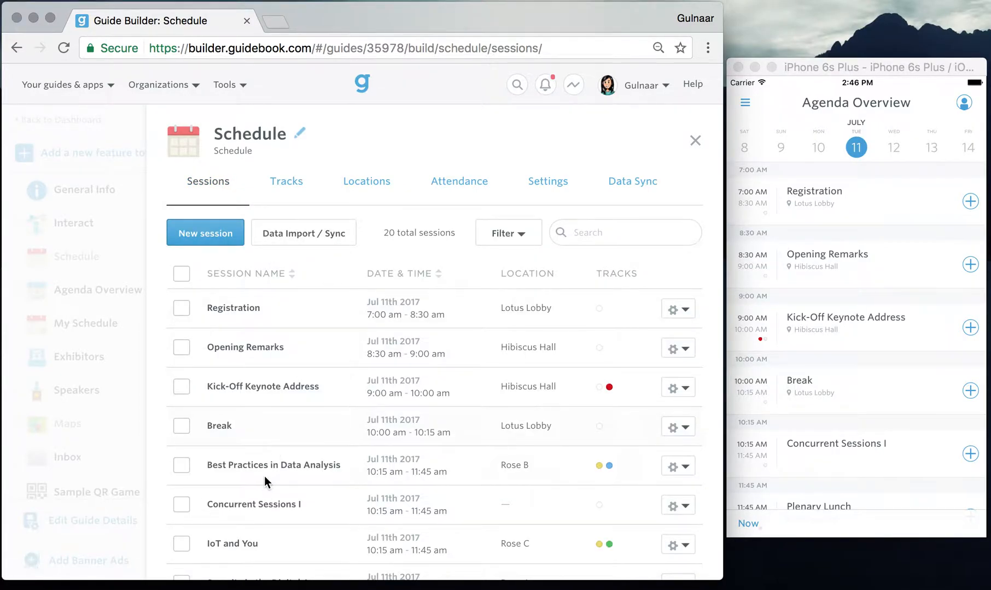
click(252, 507)
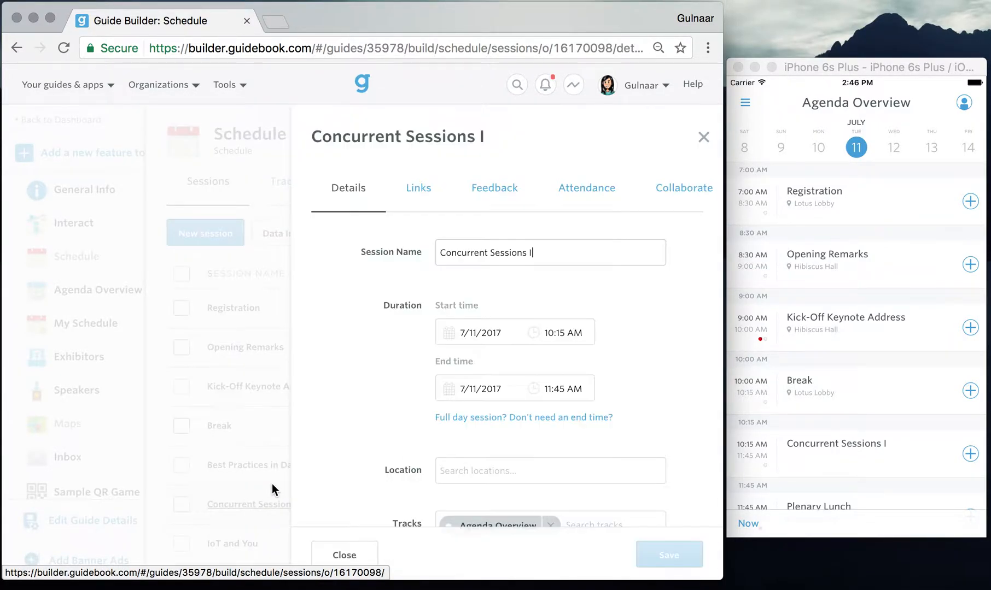
scroll(399, 325, down, 3)
scroll(399, 322, down, 2)
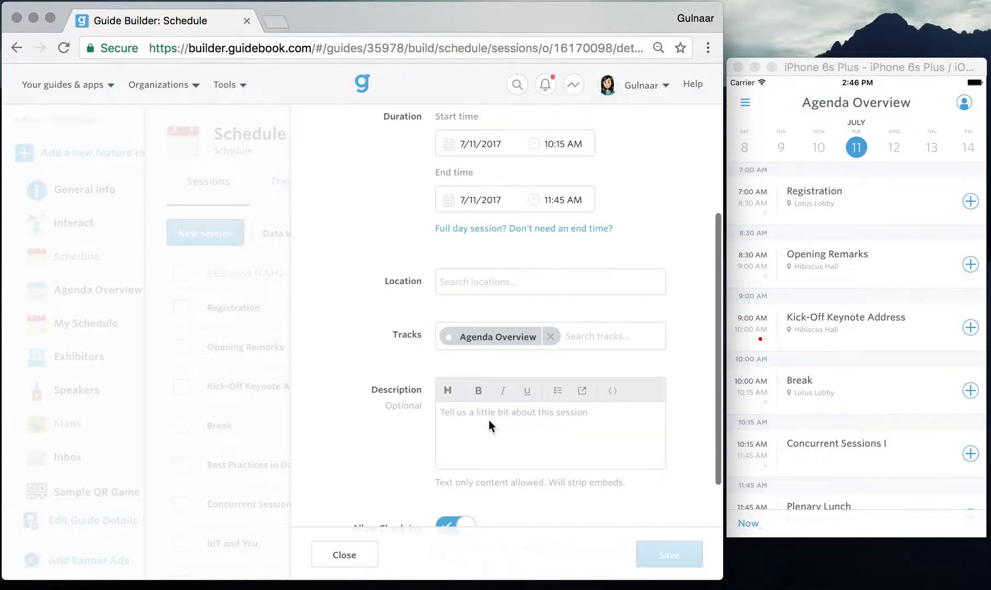
click(446, 418)
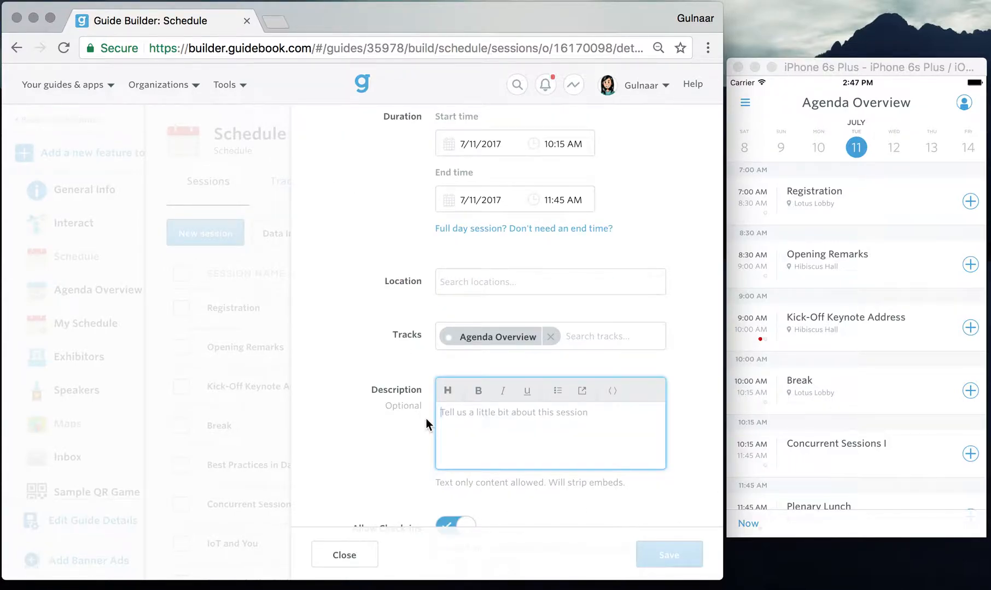
text(Choose a workshop )
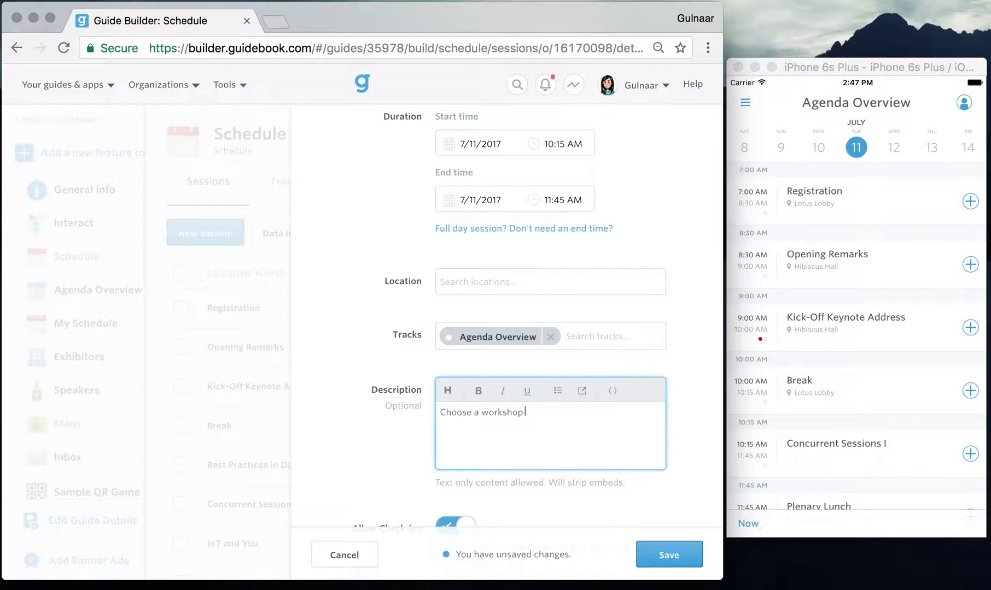
text(to attend from the list below.)
click(665, 558)
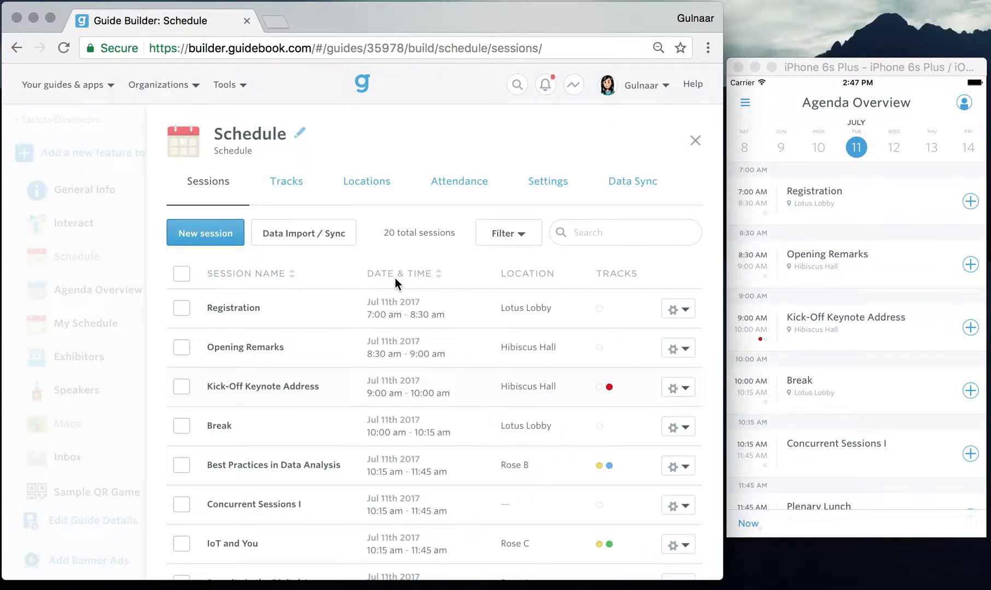
Reopen Concurrent Sessions I and link the 10:15 am Best Practices in Data Analysis session to it, searching for "best"
click(236, 506)
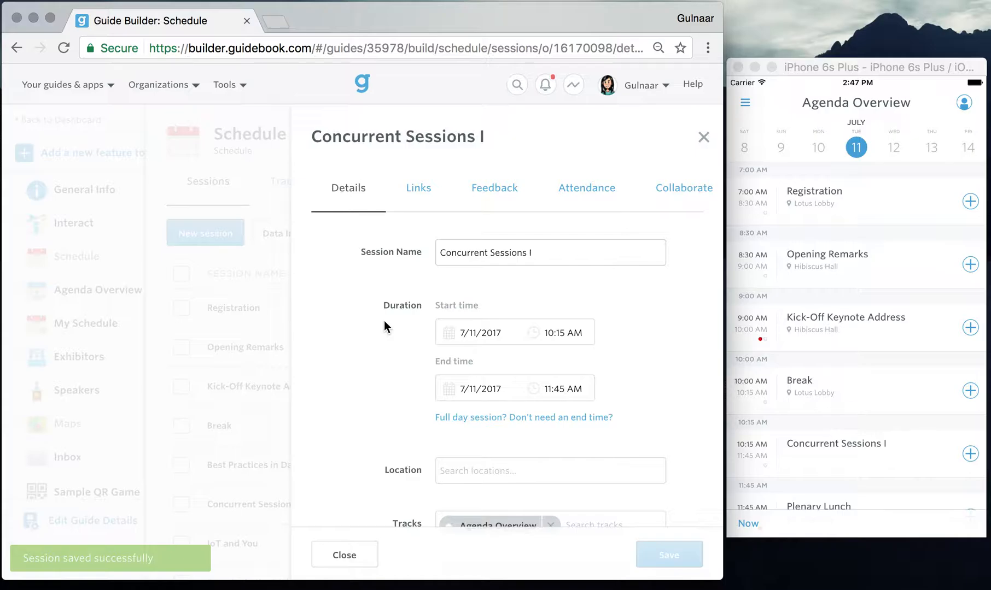
click(420, 192)
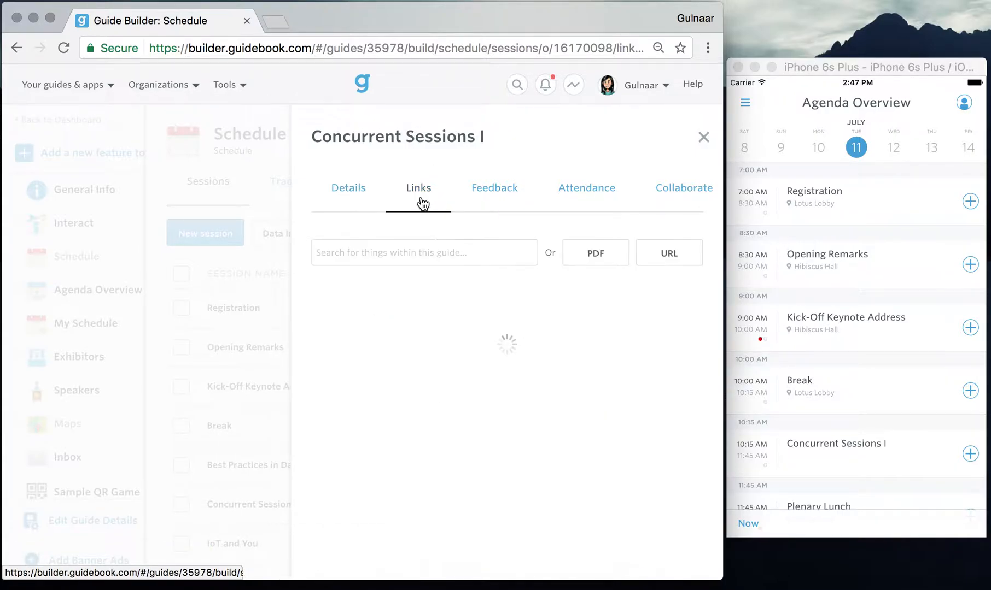
click(380, 253)
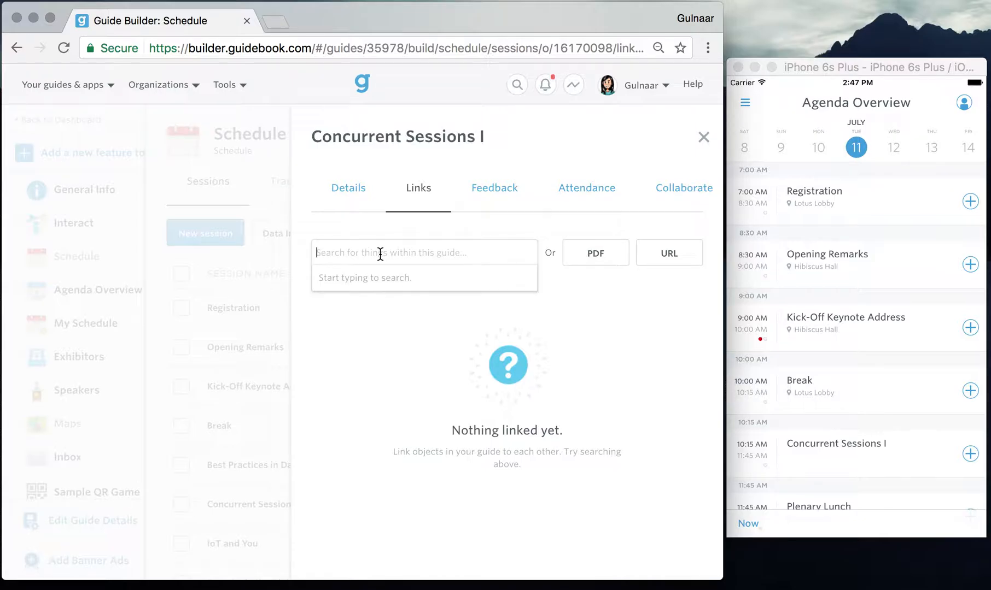
text(best)
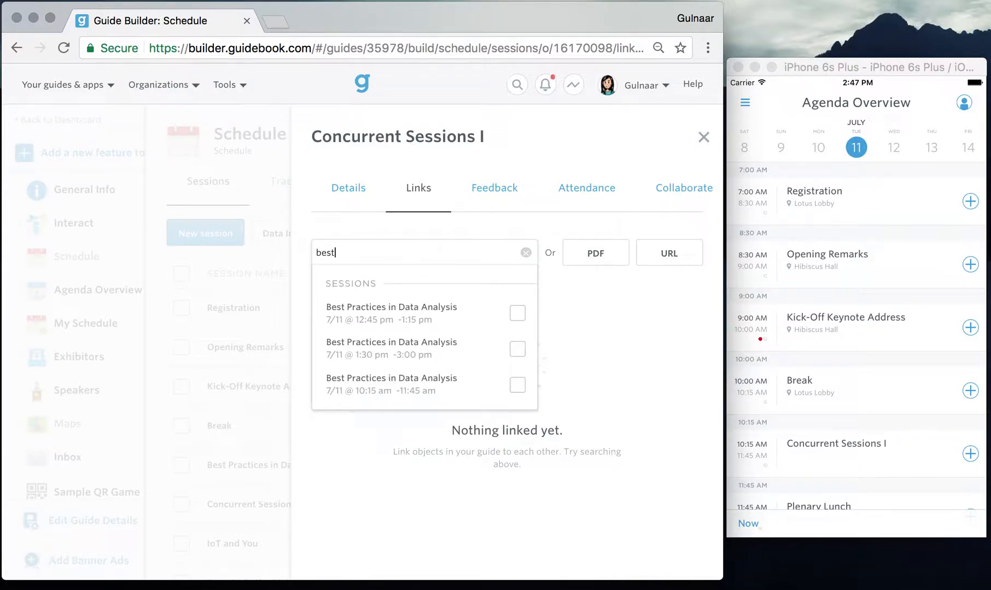
click(363, 385)
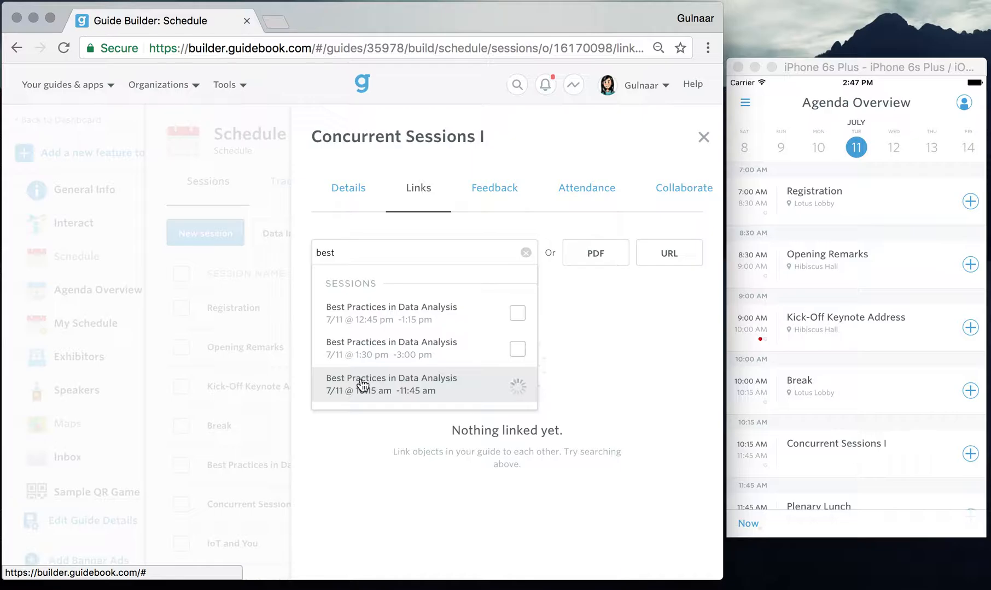
click(590, 411)
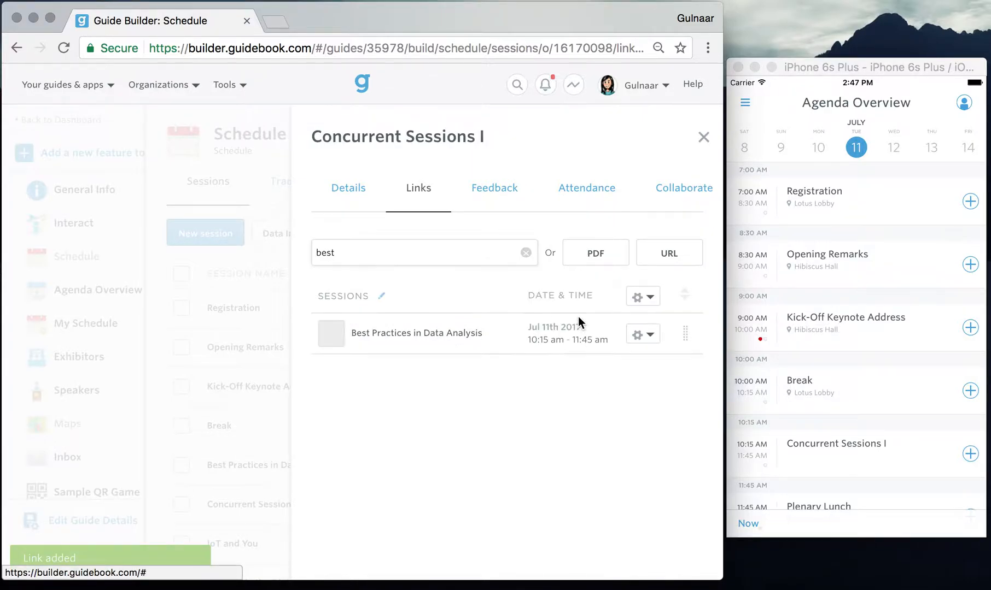
Search for "iot" and link the 10:15 am IoT and You session to Concurrent Sessions I
drag(343, 251, 299, 251)
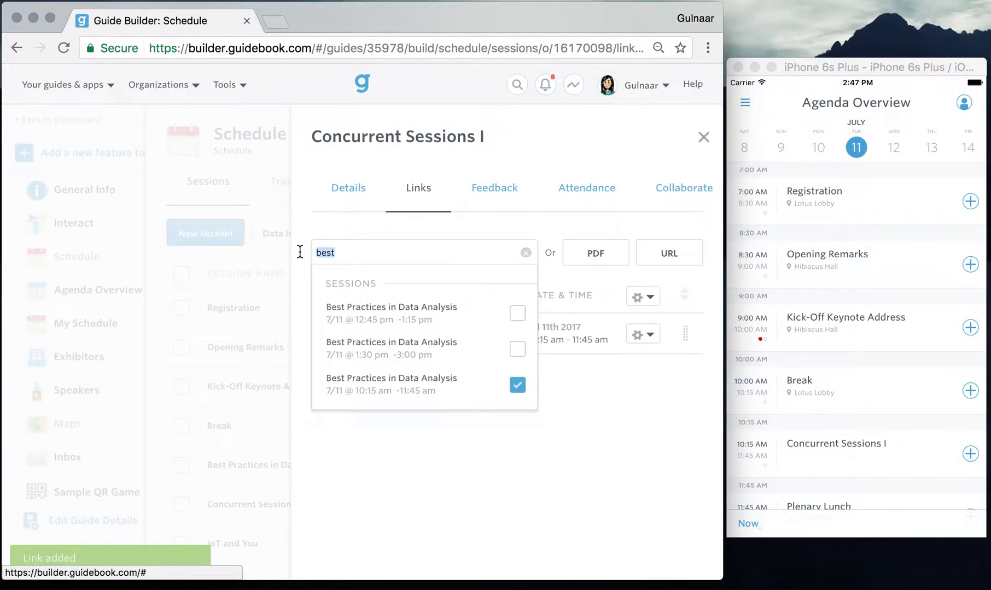
text(iot)
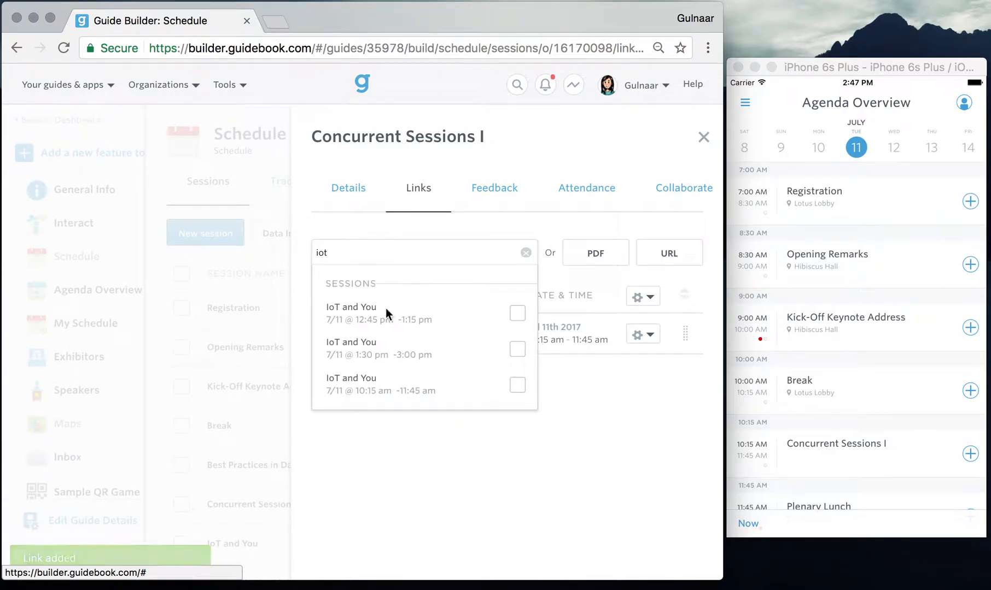
click(359, 392)
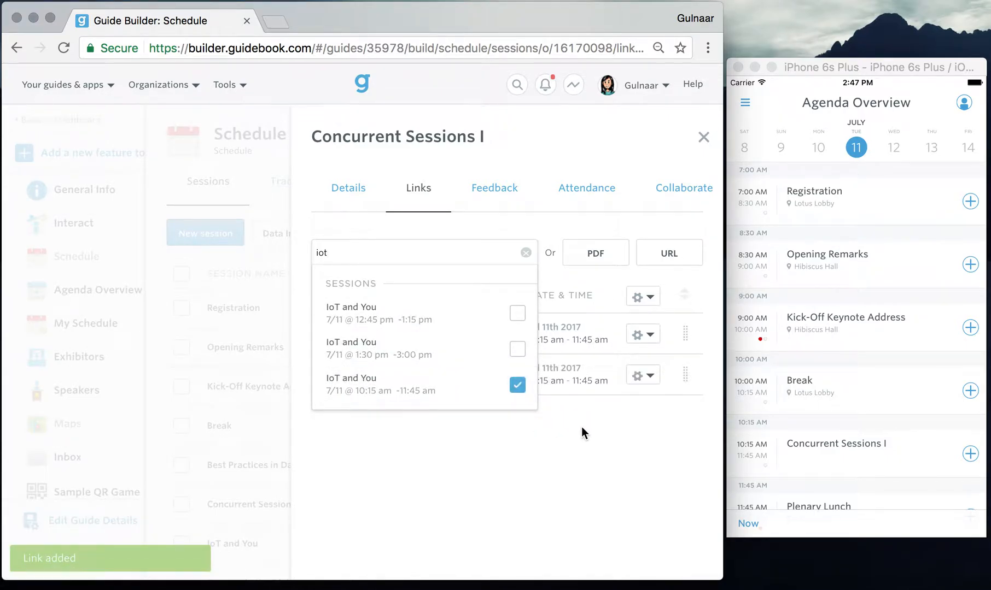
click(581, 429)
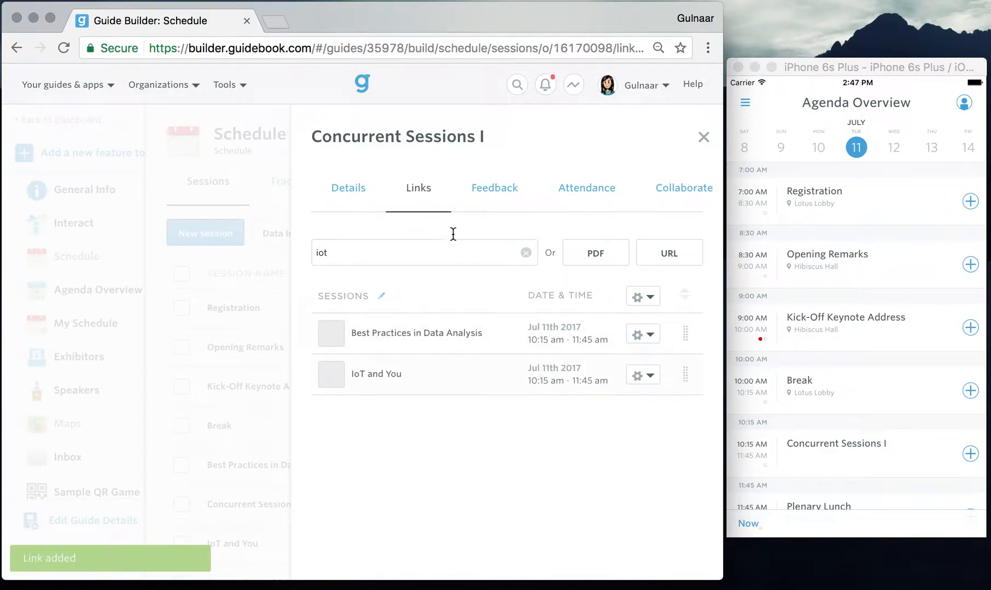
Search for "security" and link the 10:15 am Security in the Digital Age session to Concurrent Sessions I
drag(343, 251, 305, 251)
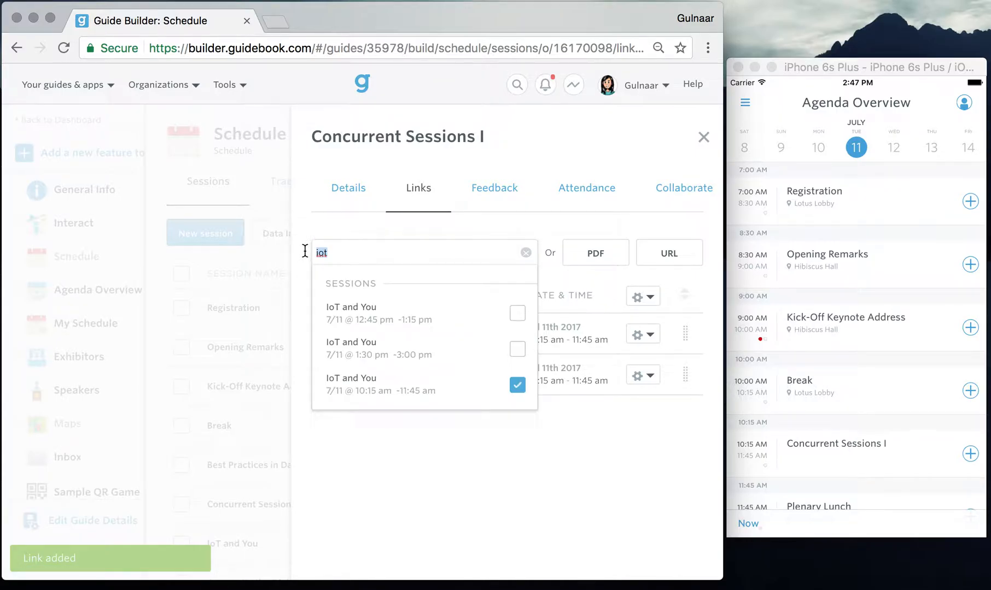
text(security)
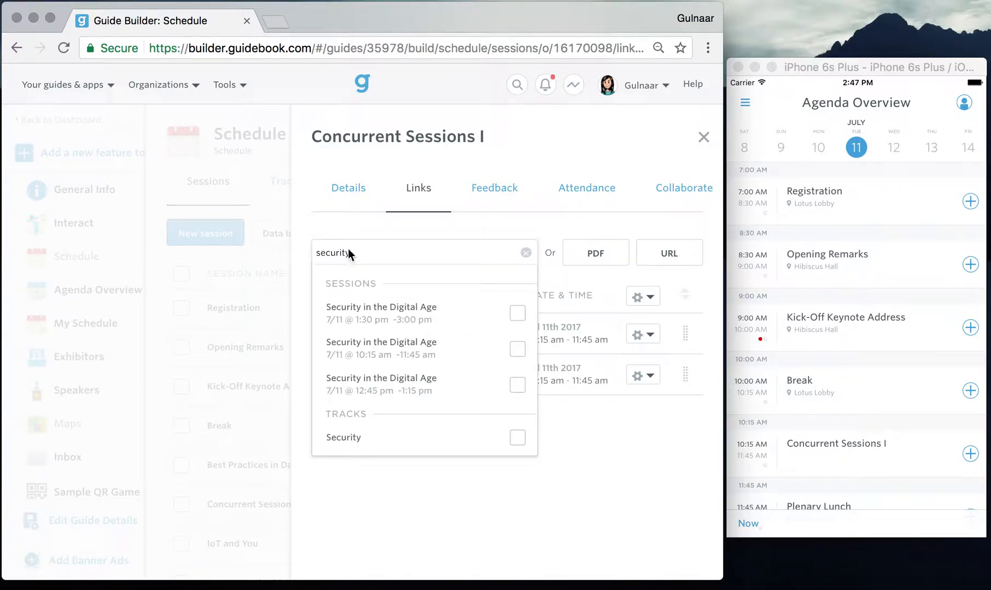
click(364, 345)
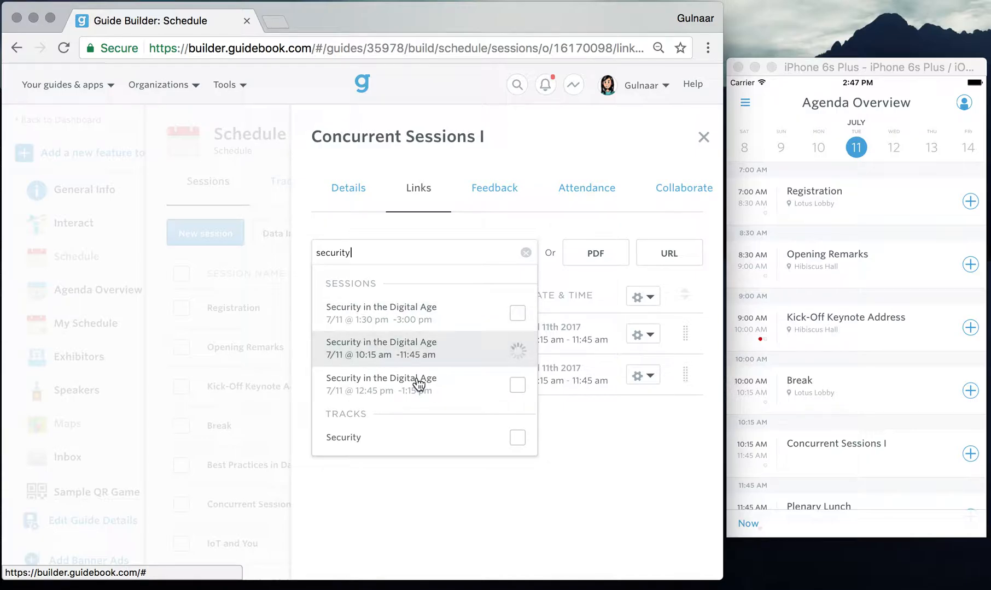
Finish linking the Concurrent Sessions I workshops, publish the guide updates and return to editing
click(462, 520)
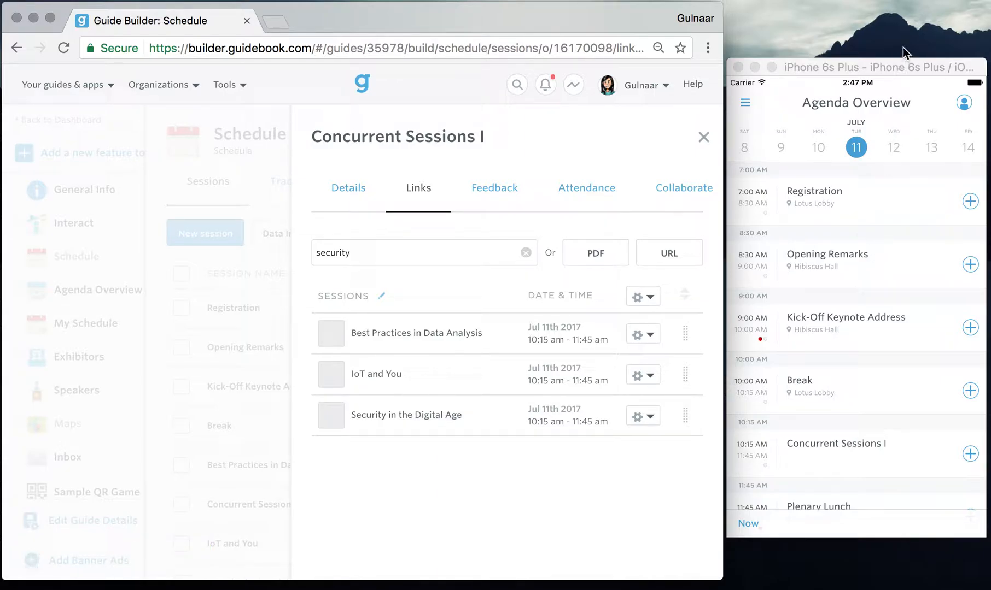
click(891, 65)
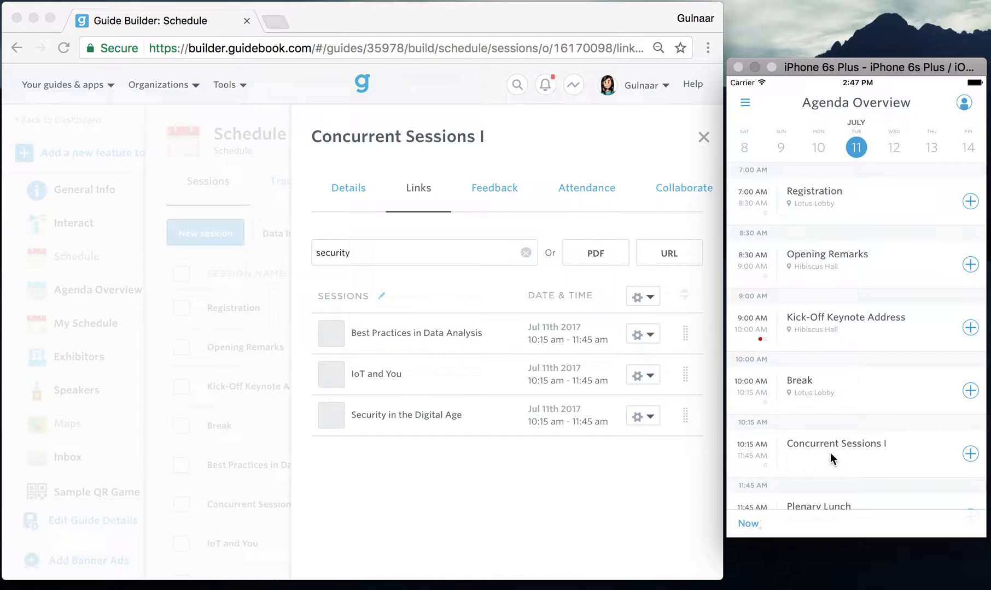
click(248, 400)
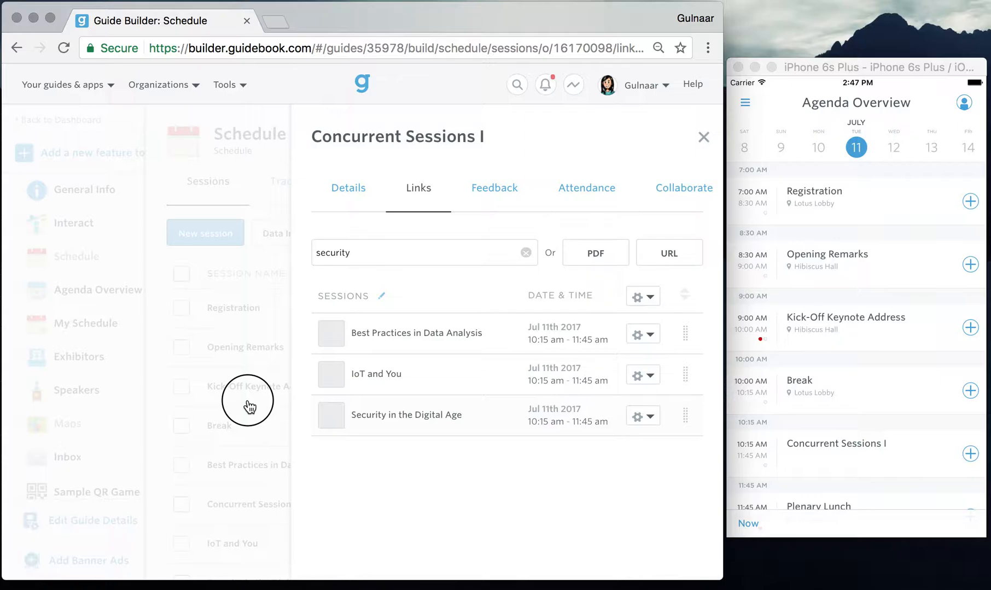
click(84, 357)
click(586, 328)
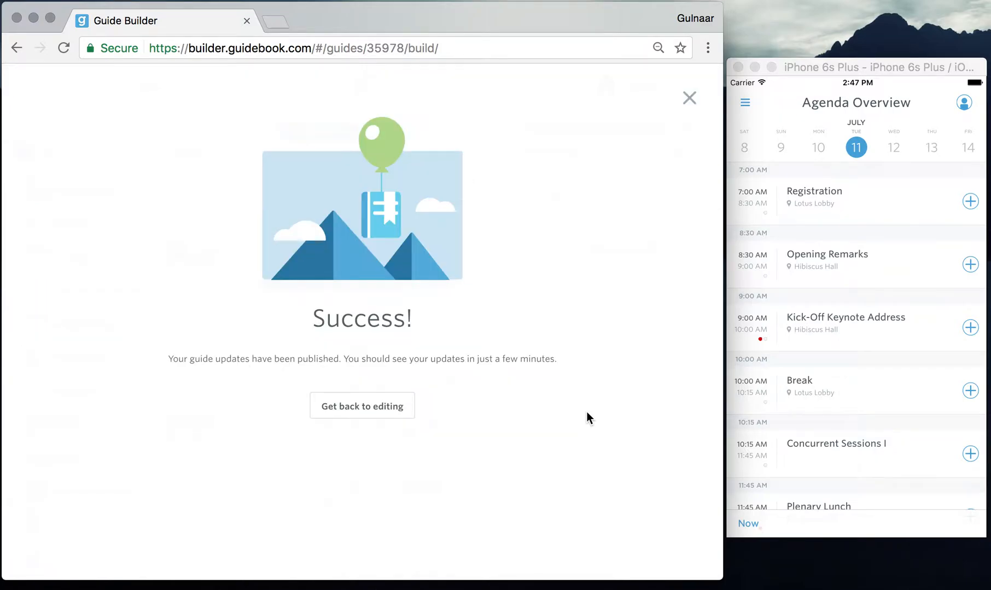
click(369, 411)
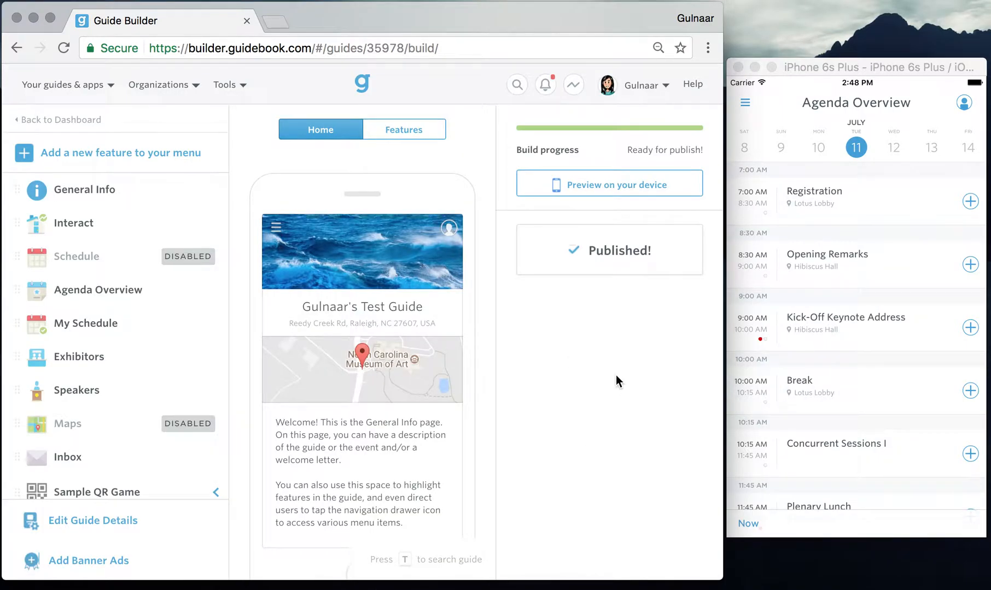
Switch to the iPhone simulator and refresh the guide from its navigation menu to fetch the published updates
click(744, 103)
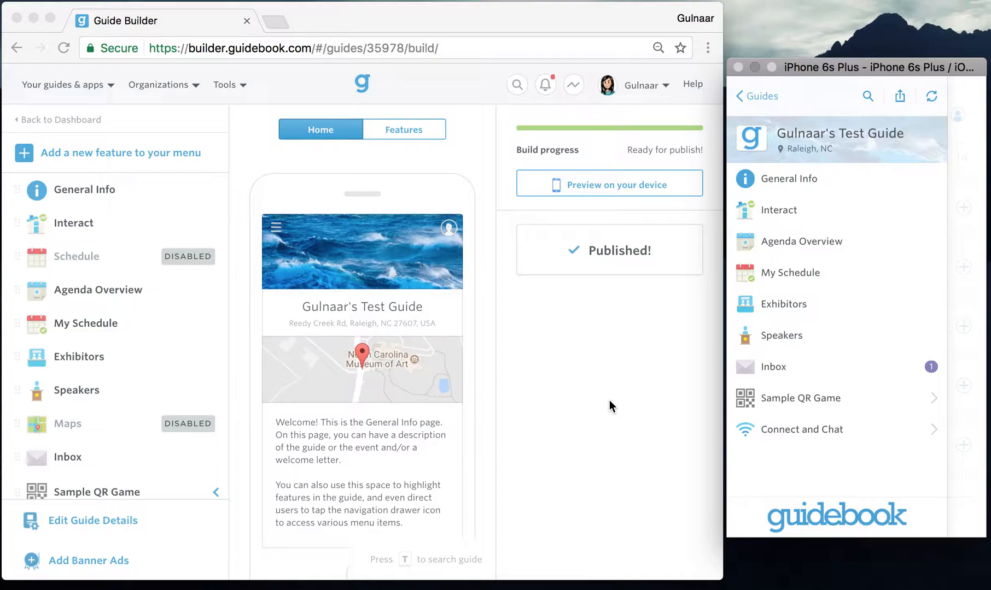
click(931, 99)
click(931, 97)
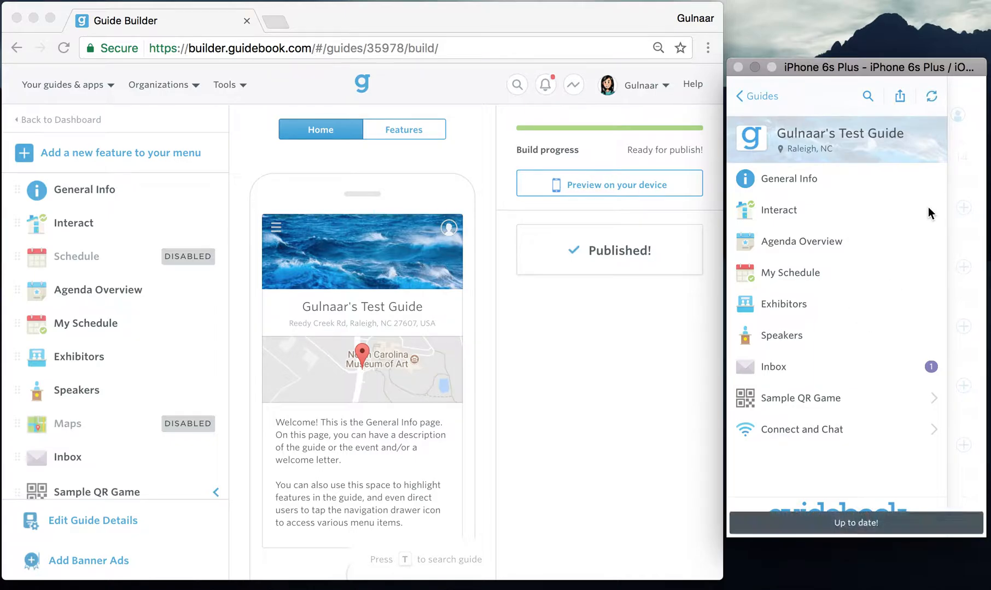
click(932, 99)
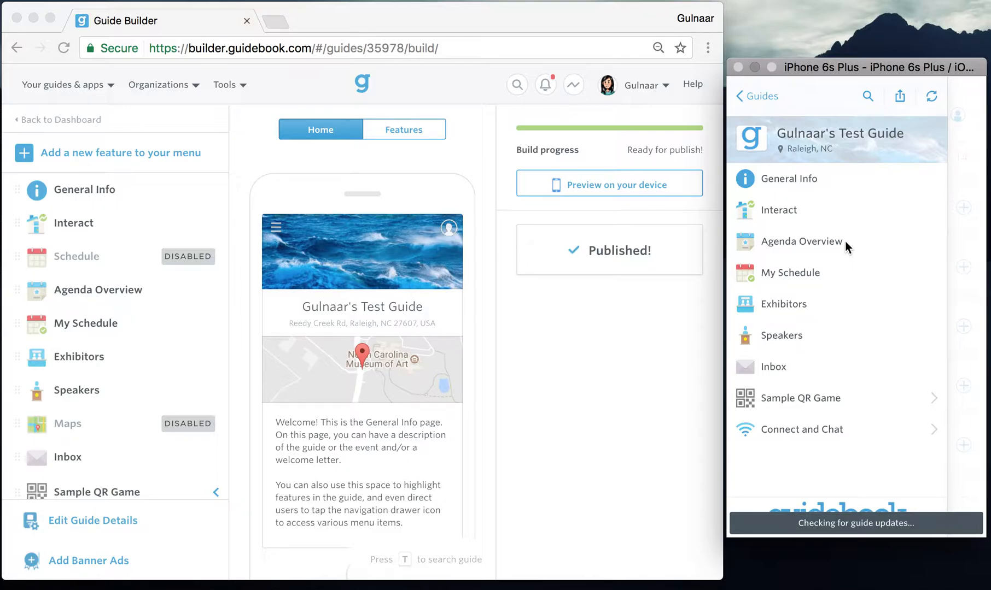
View the Concurrent Sessions I details and linked workshops from Agenda Overview on the phone, and return to the agenda
click(823, 242)
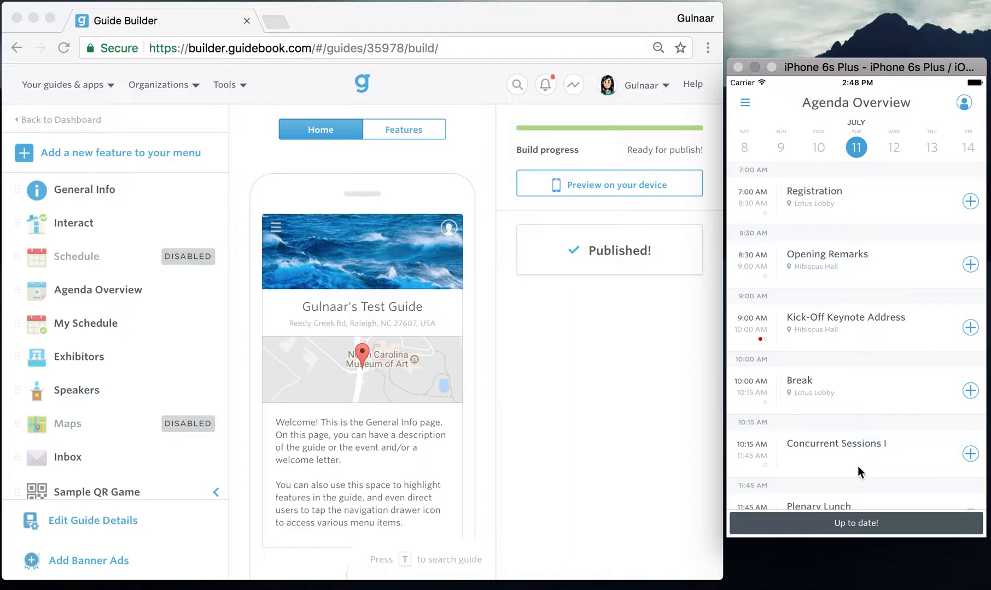
click(835, 449)
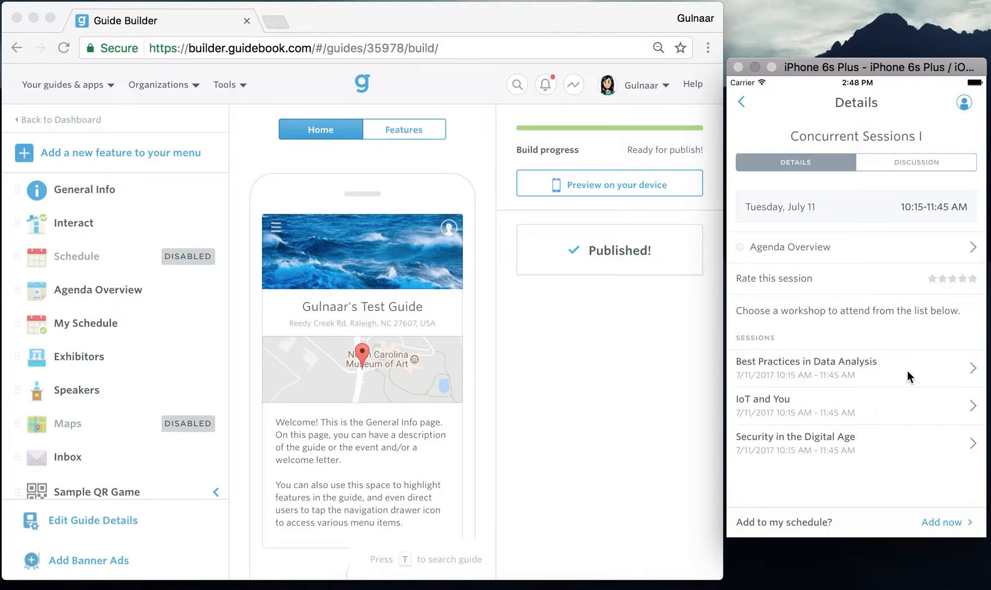
click(743, 101)
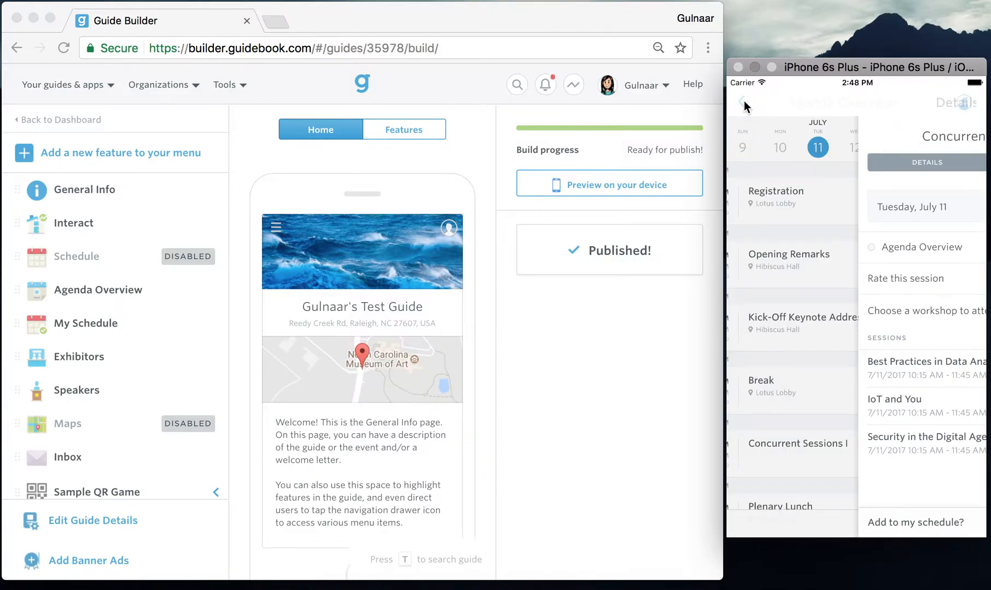
drag(862, 416, 840, 412)
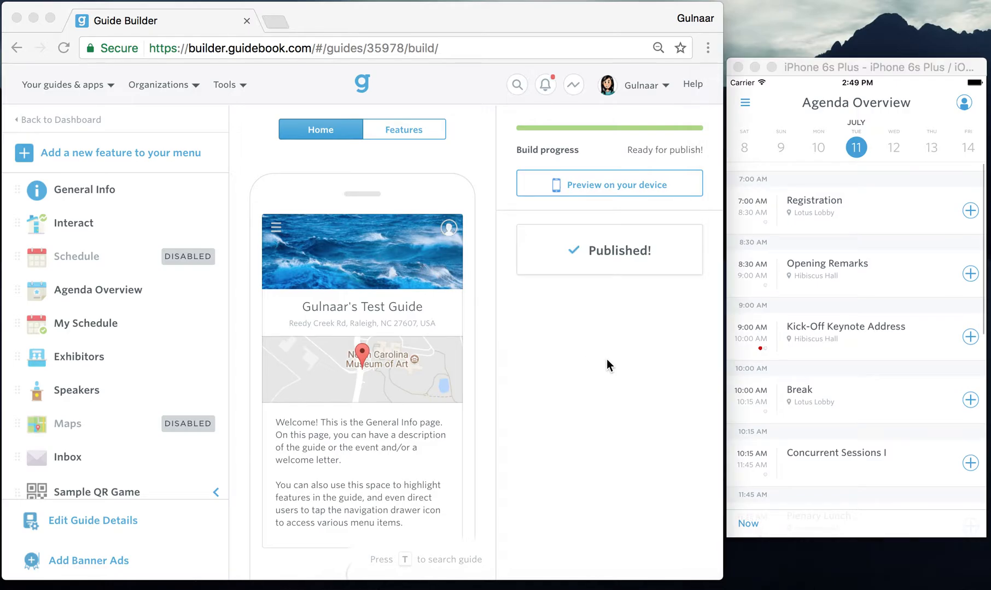
click(188, 256)
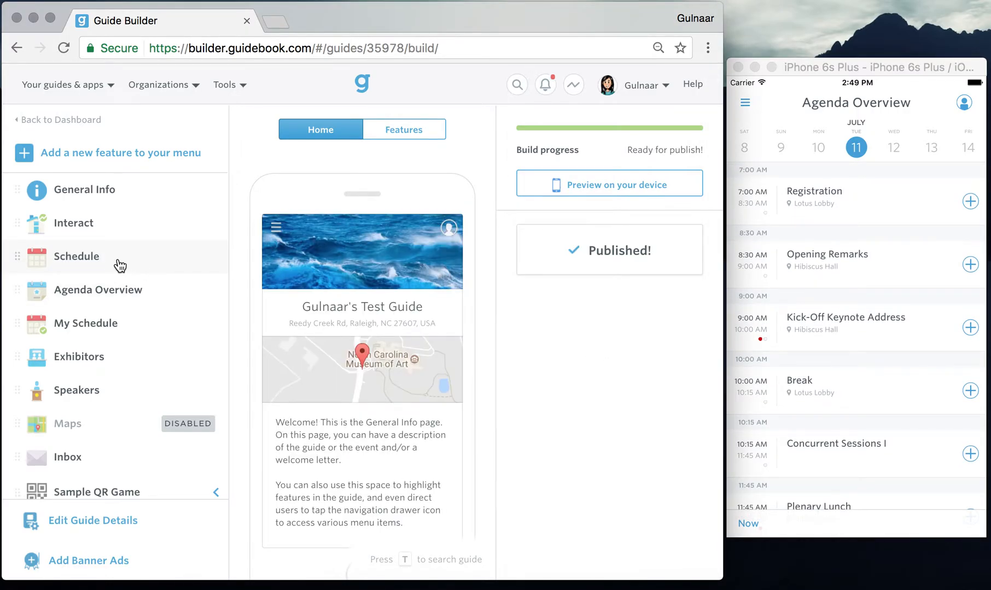
click(166, 265)
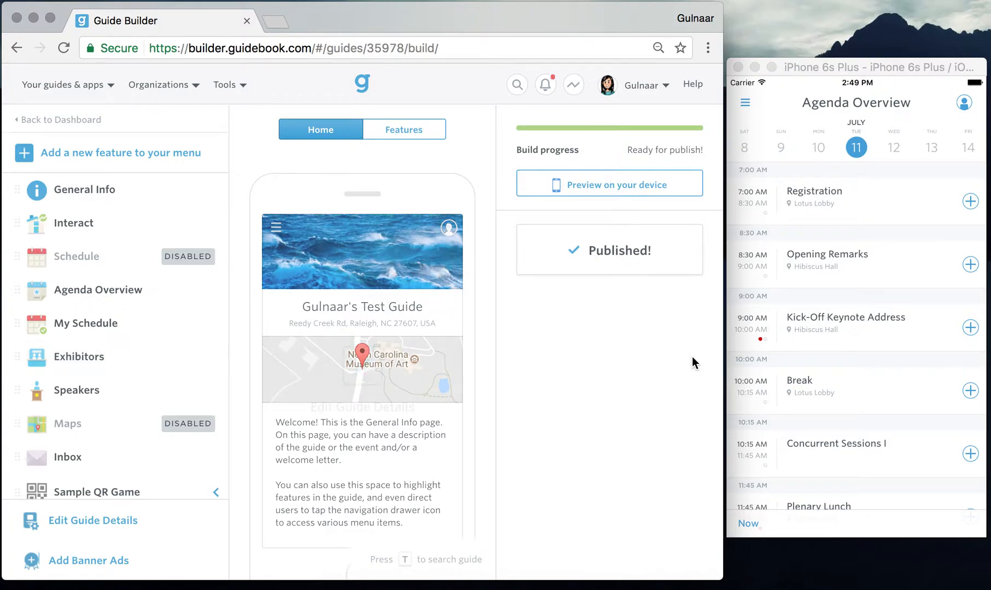
Reopen Concurrent Sessions I on the phone to review its linked workshops again, and go back to Agenda Overview
click(847, 451)
click(871, 454)
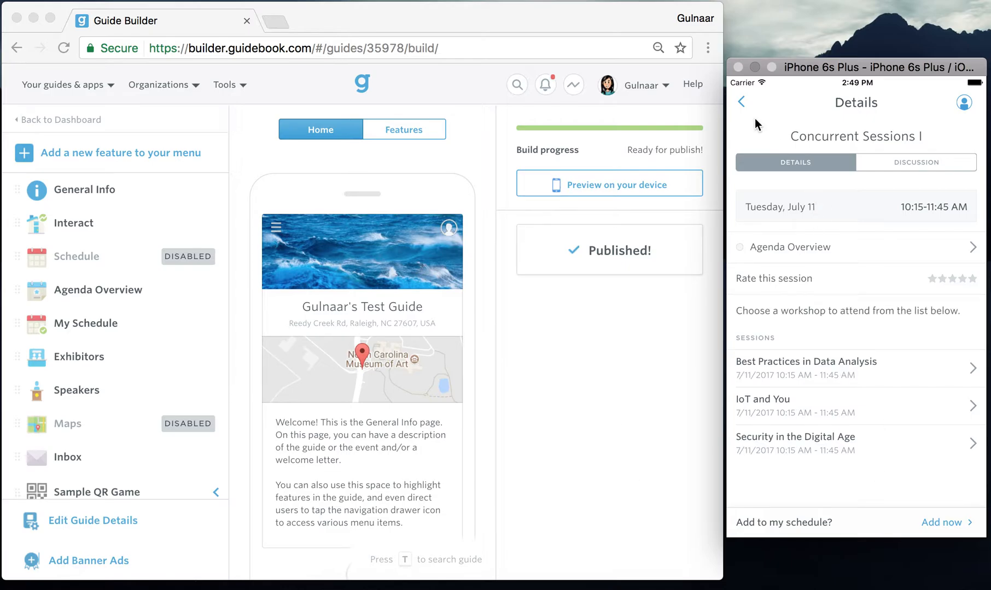
click(739, 103)
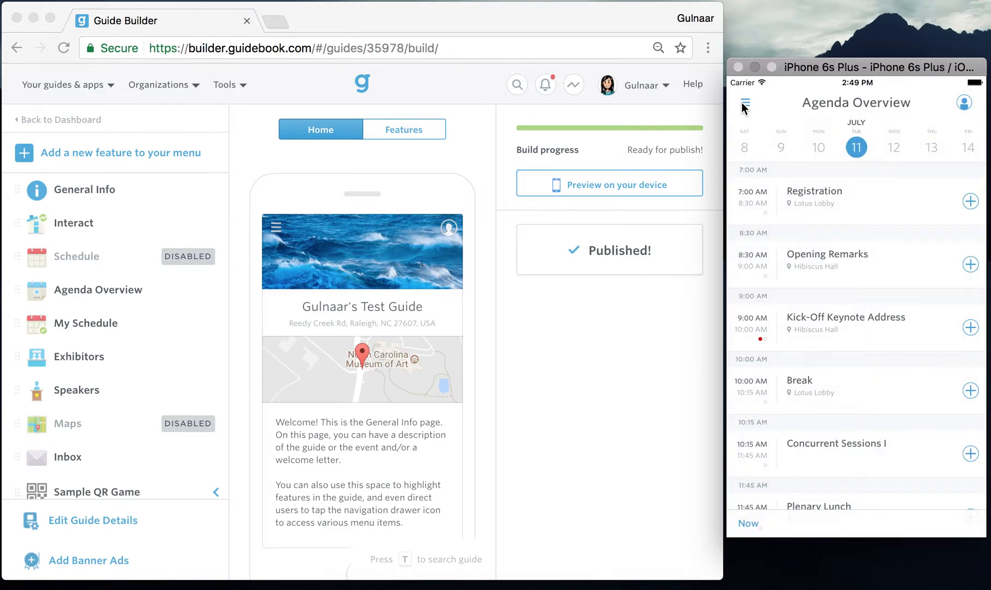
Open the guide's navigation menu in the iPhone simulator
click(617, 360)
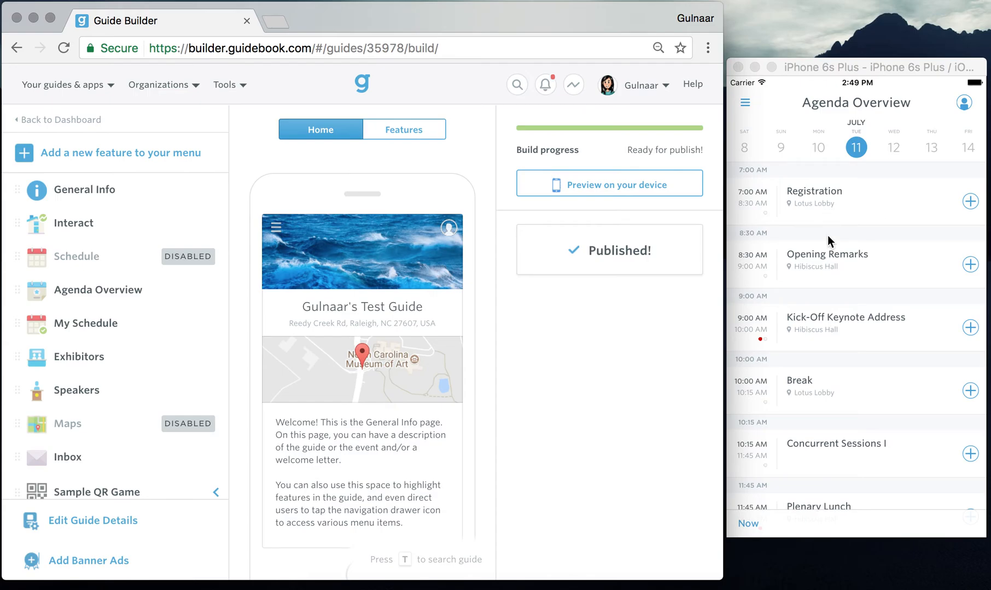
click(742, 109)
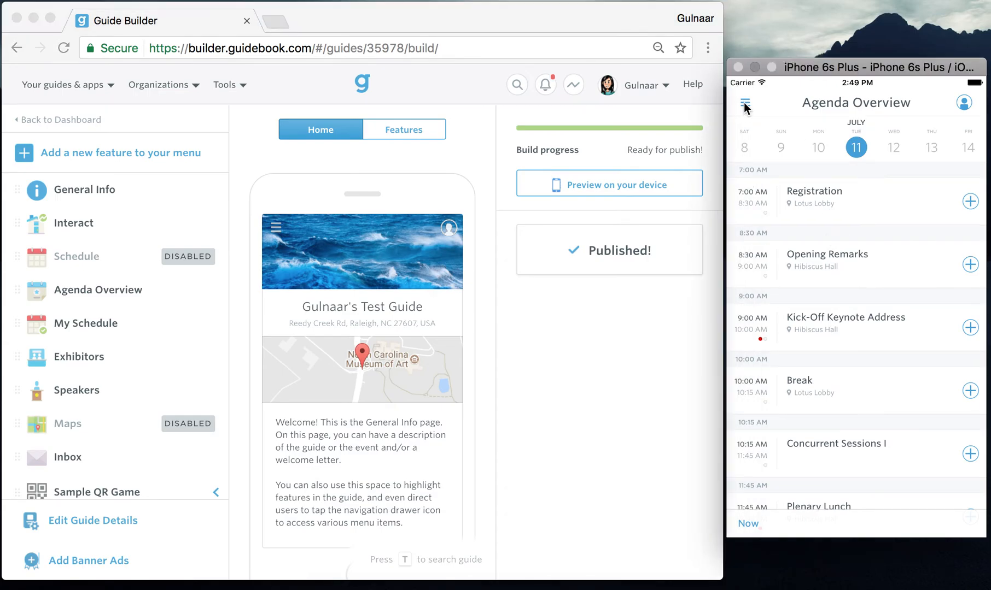